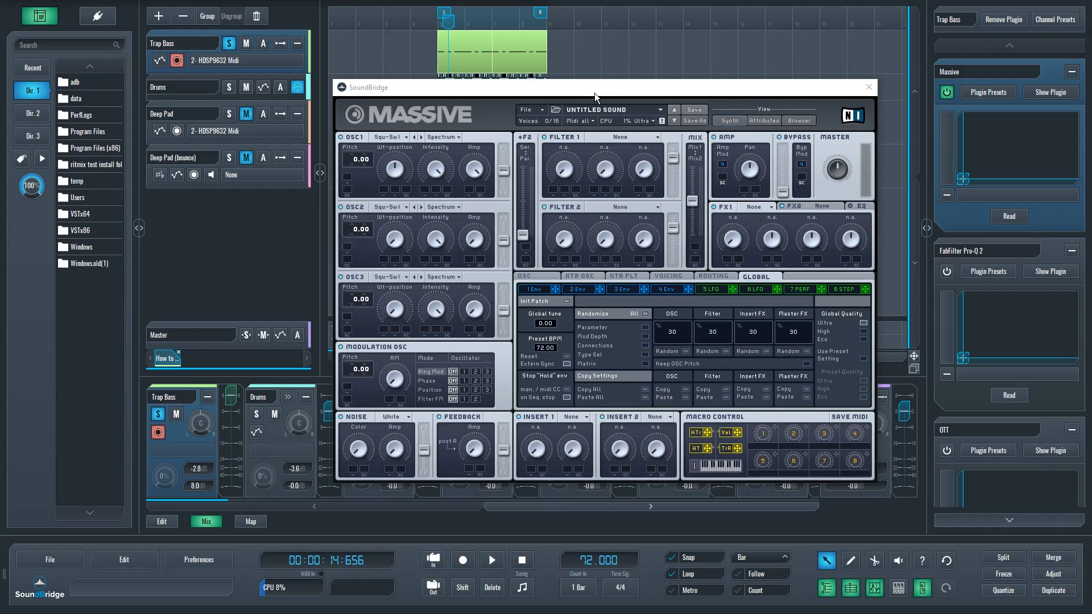
Show Massive's oscillator settings page and select the first clip on the Trap Bass track
mouse_move(595, 94)
mouse_down()
mouse_move(584, 81)
mouse_move(553, 127)
mouse_move(597, 94)
mouse_up()
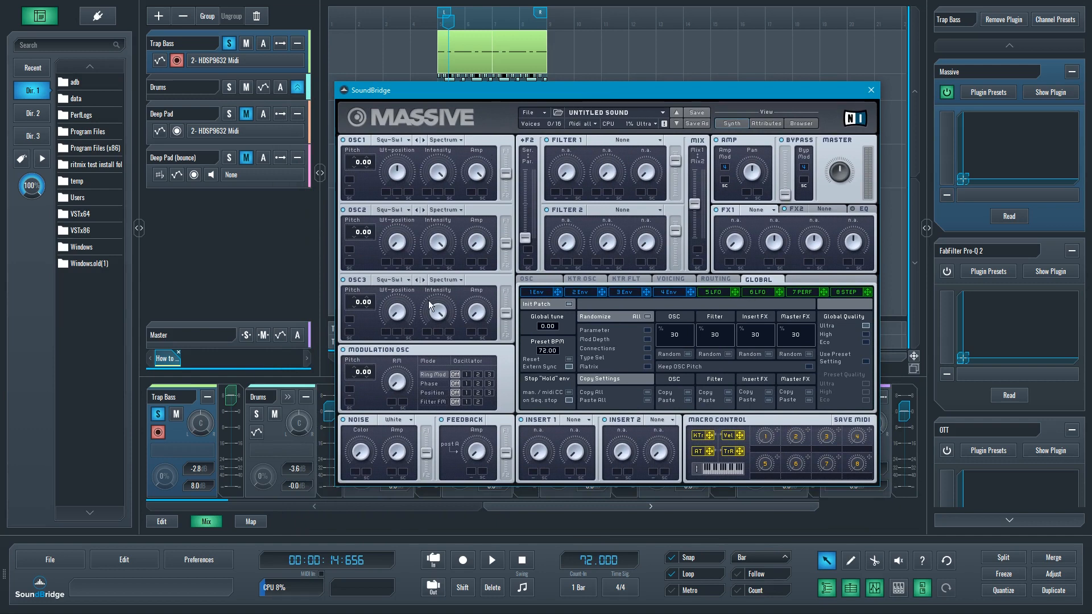
click(552, 281)
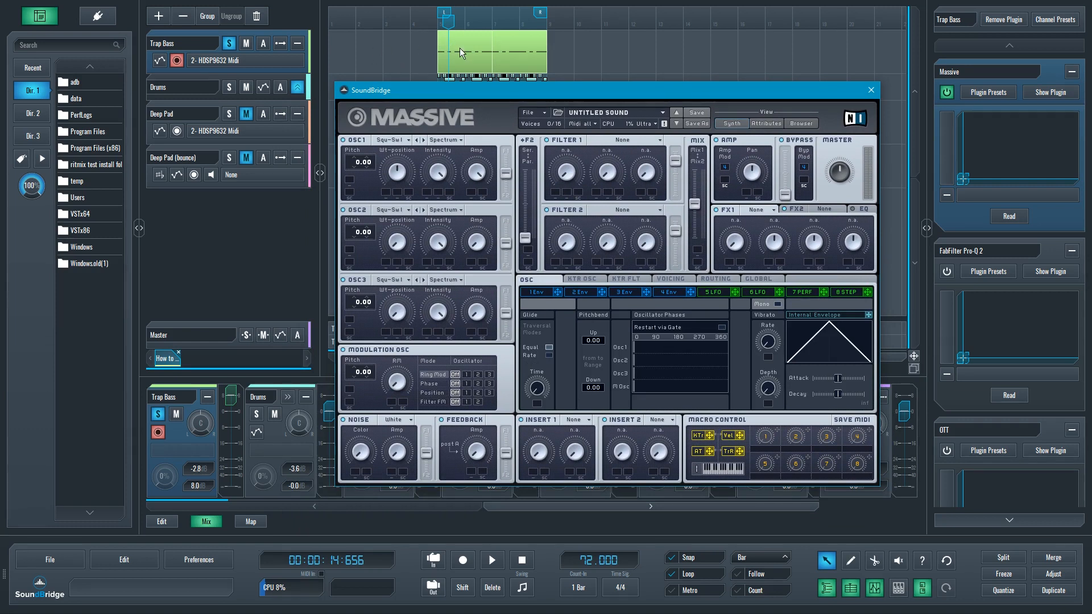
click(469, 66)
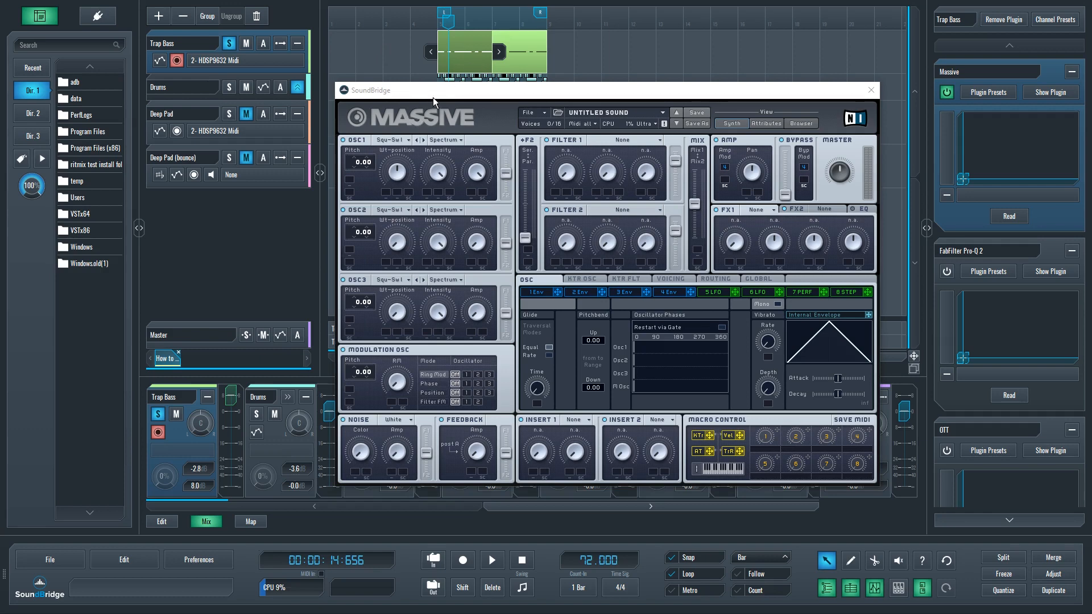
drag(432, 90, 488, 104)
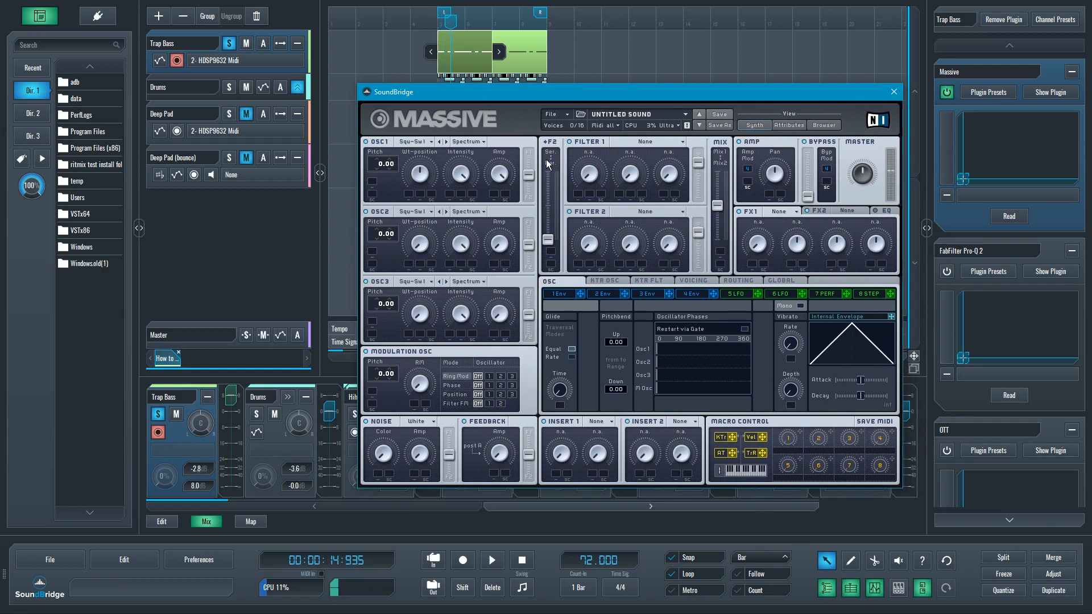
Try the Sin-Square wavetable on oscillator 1, settling on Sin-Triangle
click(414, 145)
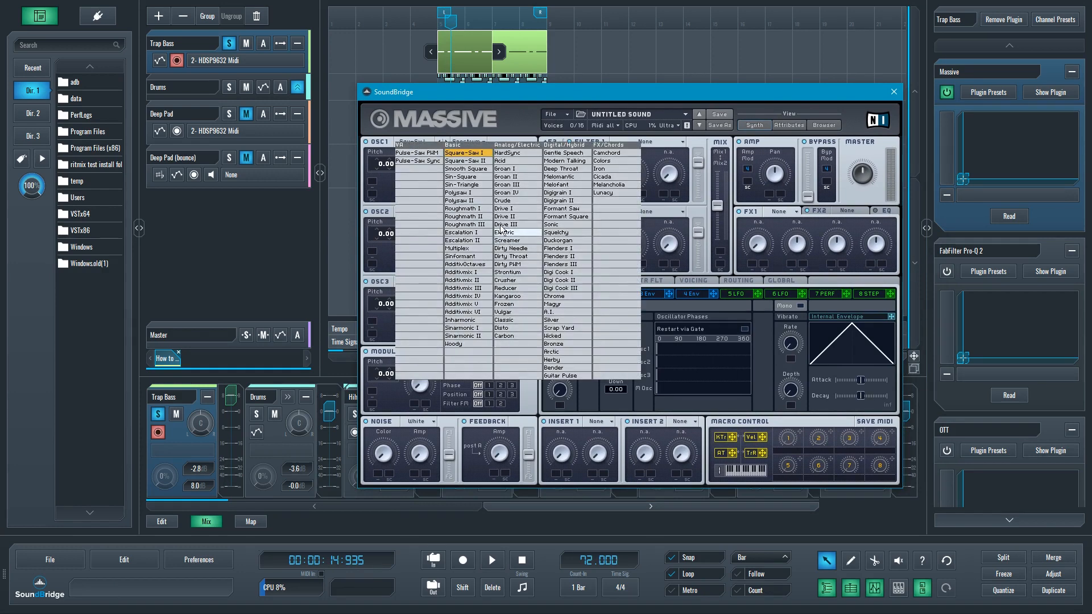
click(480, 178)
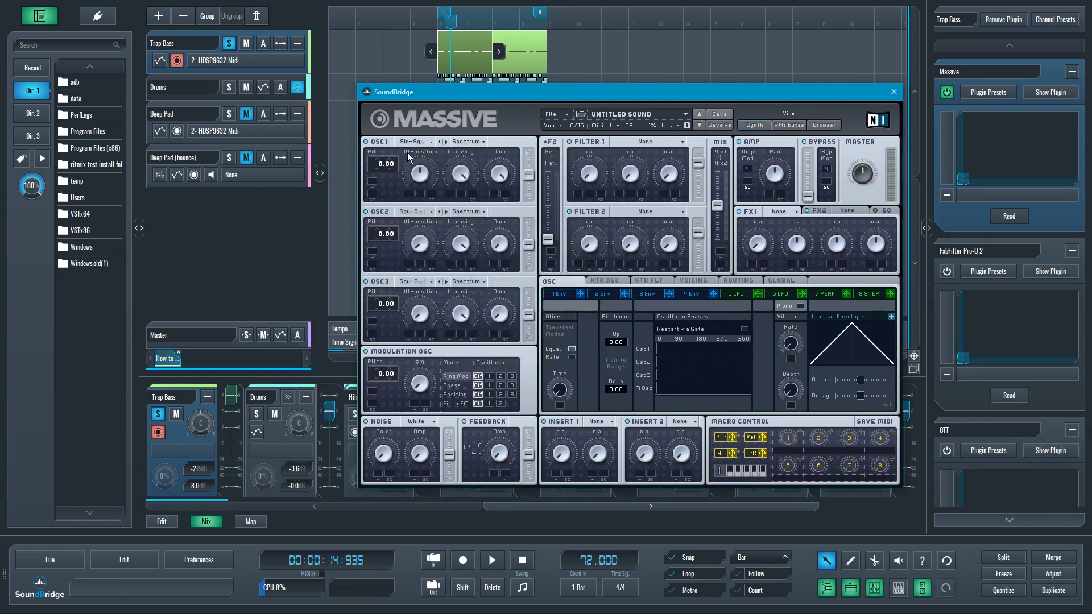
click(422, 142)
click(474, 188)
Set oscillator 1's pitch to -24.00 and audition the bass loop
key(space)
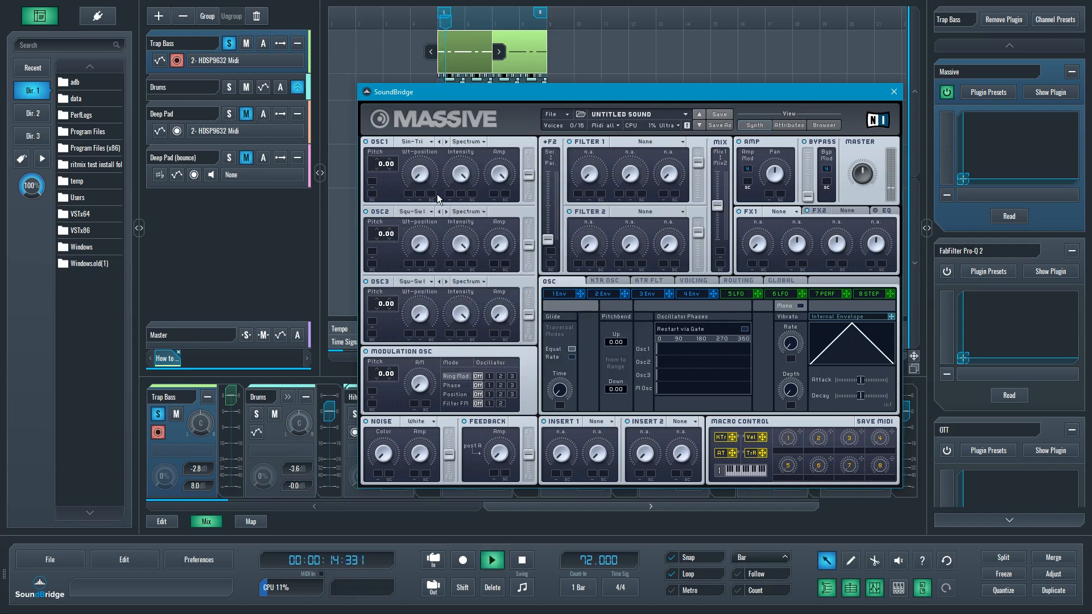
key(space)
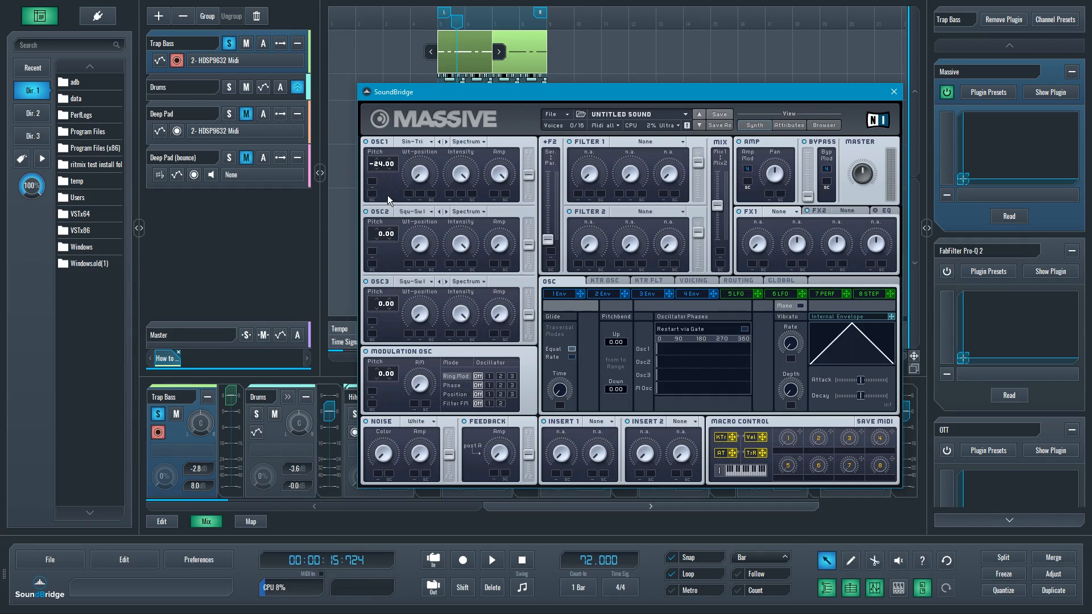
key(space)
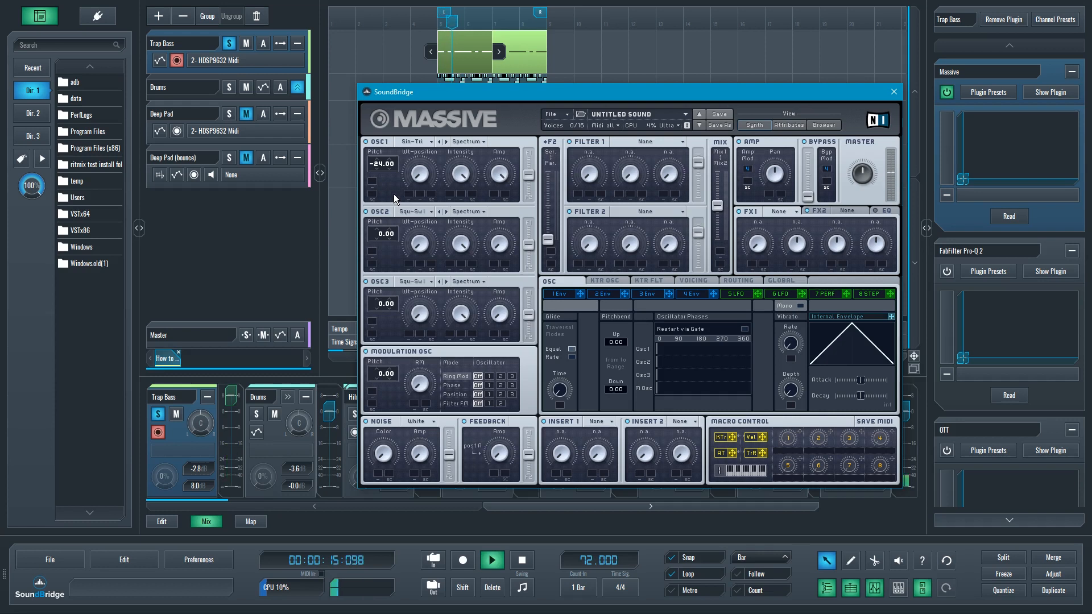
key(space)
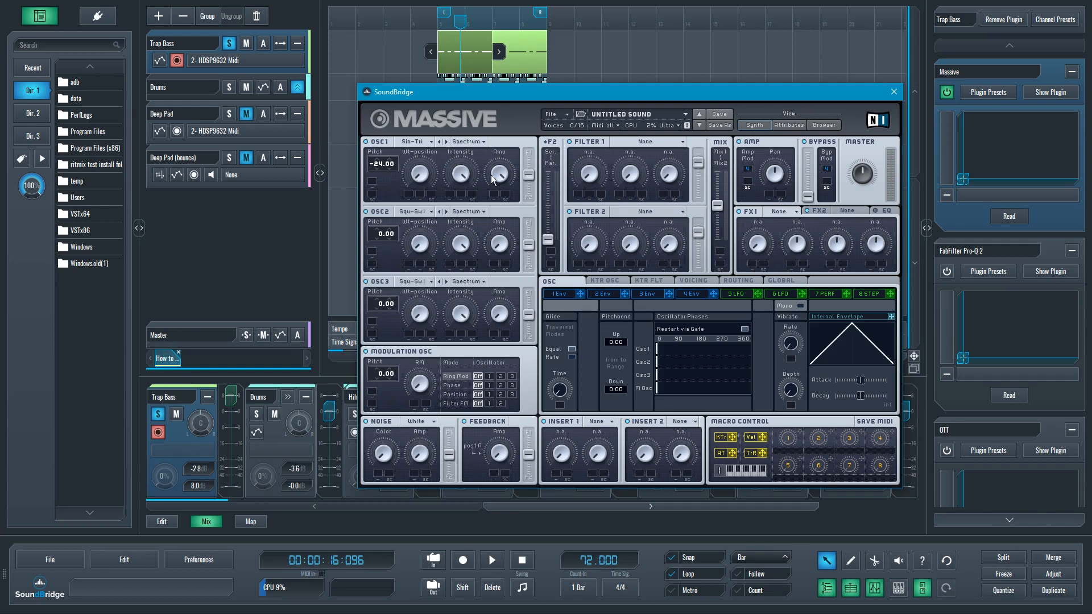
key(space)
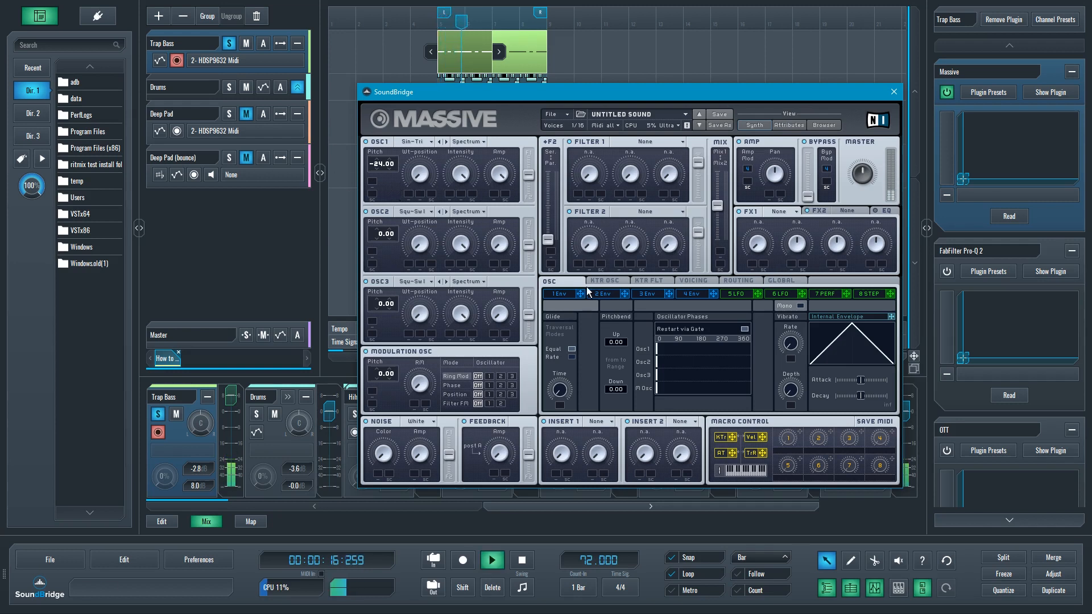
key(space)
Shorten the attack of envelope 1 and adjust the attack of envelope 4
click(562, 293)
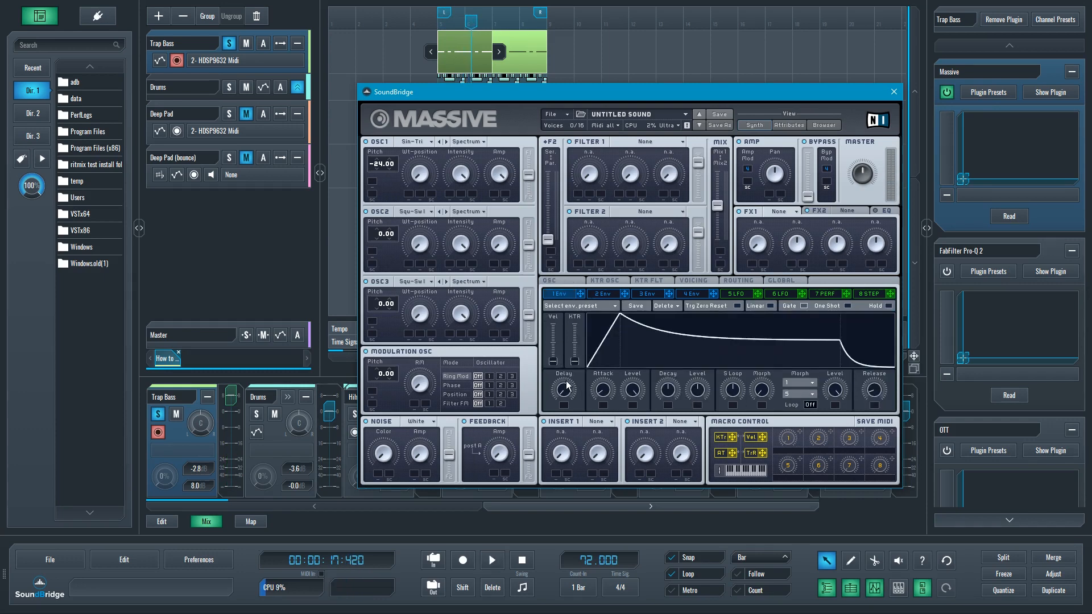
mouse_move(605, 394)
mouse_down()
mouse_move(608, 410)
mouse_move(611, 392)
mouse_up()
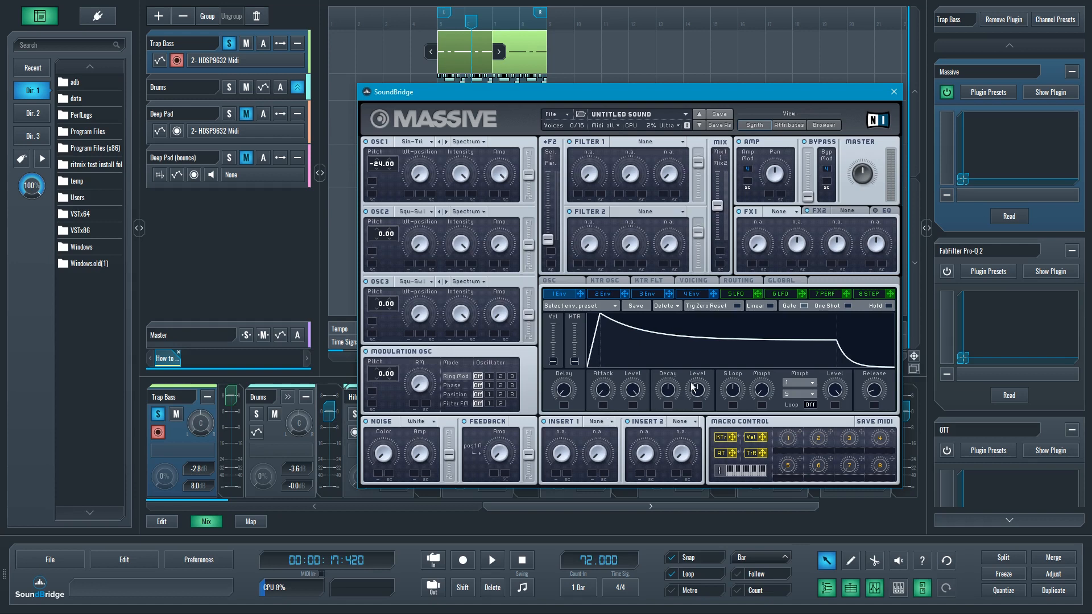
click(691, 294)
drag(607, 396, 606, 392)
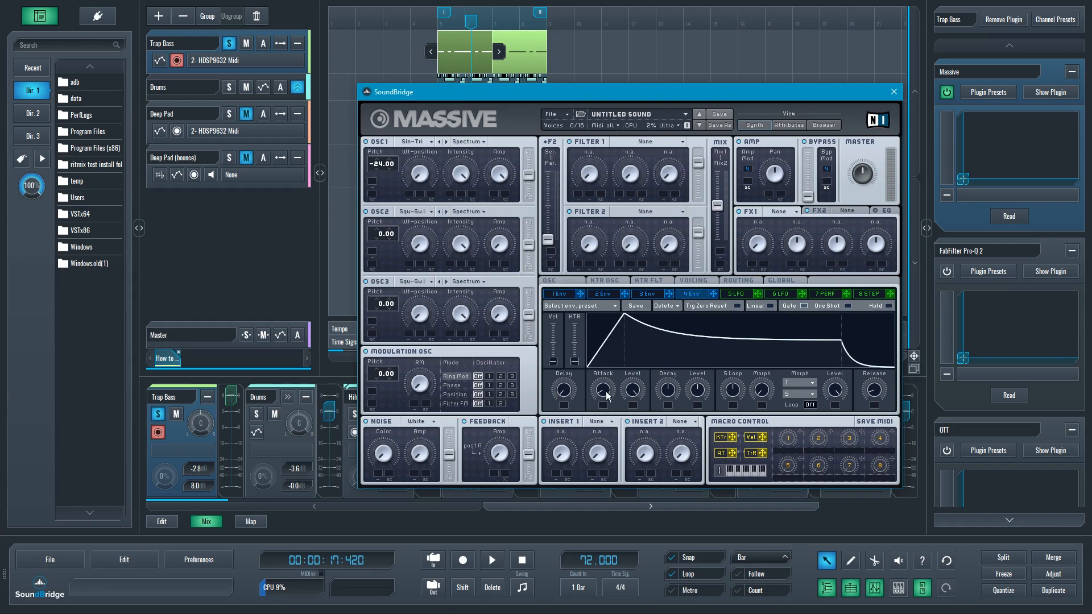
Modulate oscillator 1's pitch with envelope 1 by an amount of 27.00 and lower that envelope's decay level to its minimum
click(566, 296)
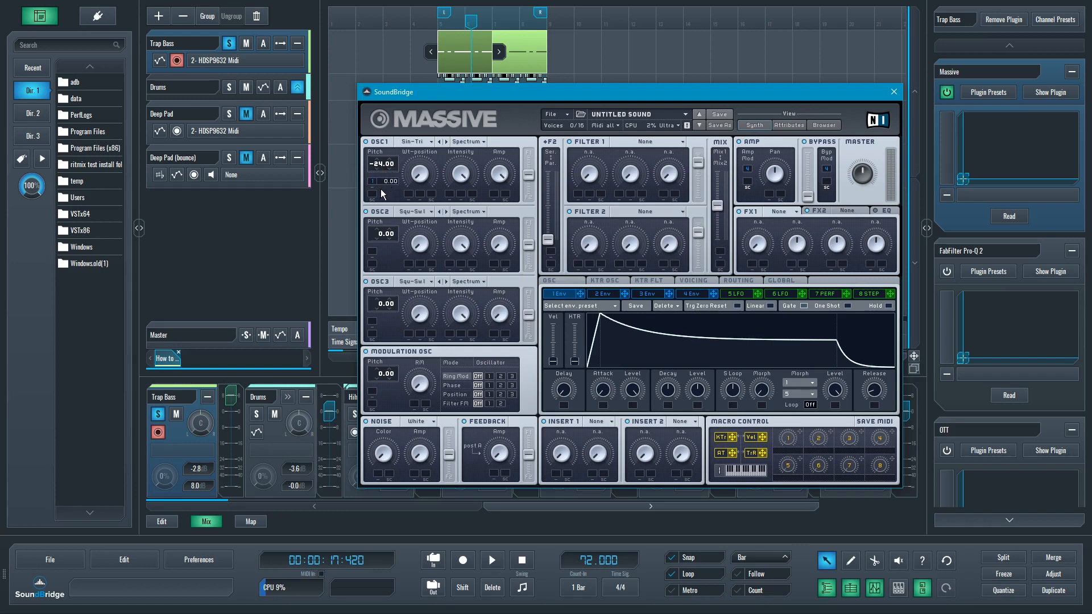
drag(380, 189, 389, 164)
drag(697, 393, 684, 609)
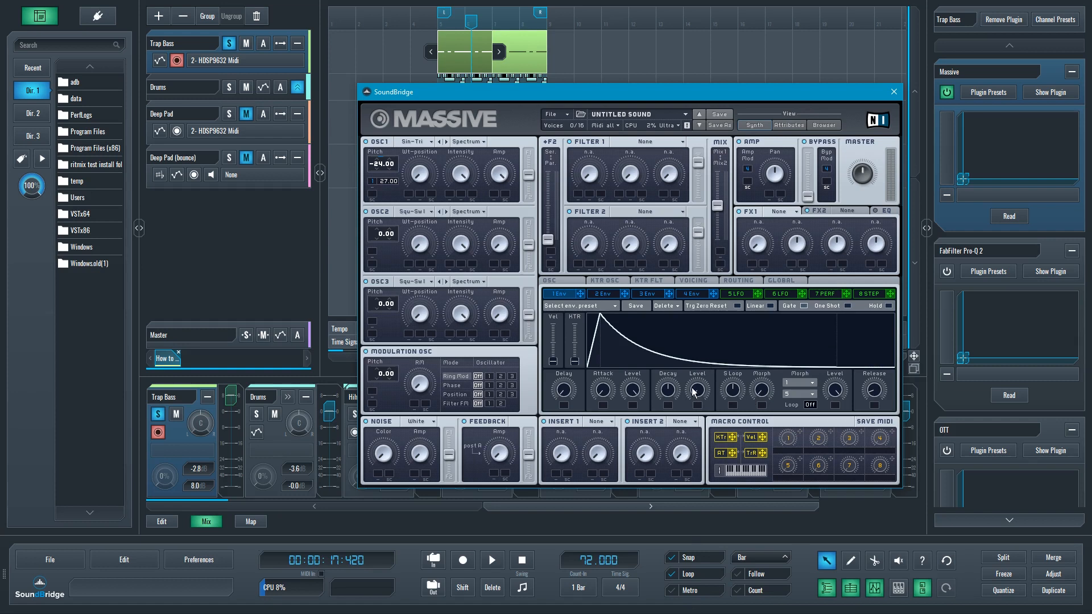
Shorten envelope 1's decay time, auditioning the bass loop between adjustments
drag(675, 392, 672, 407)
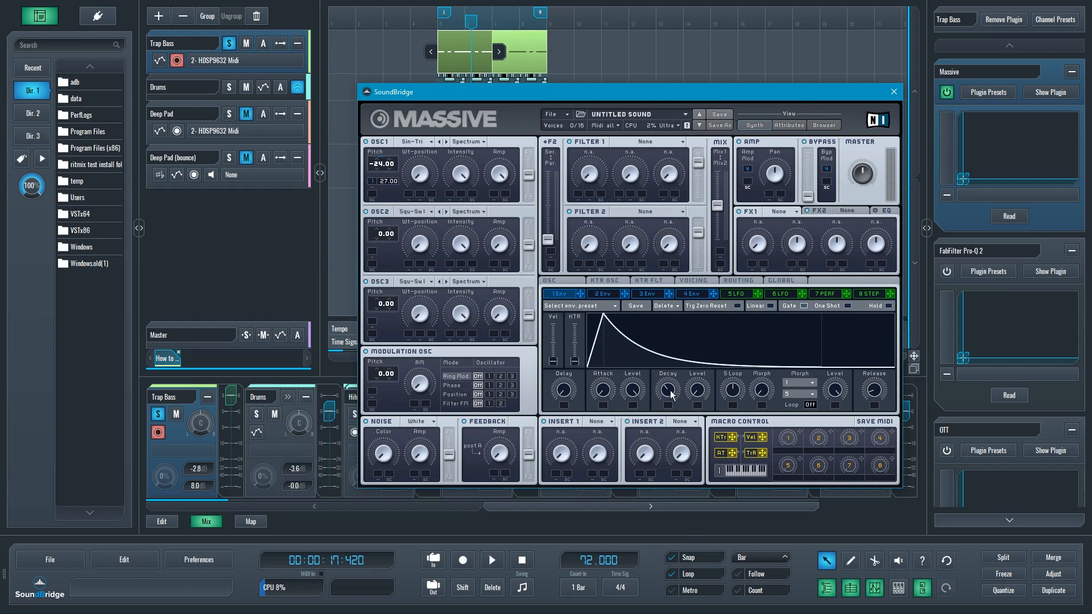
key(space)
key(space)
drag(670, 391, 670, 396)
key(space)
key(space)
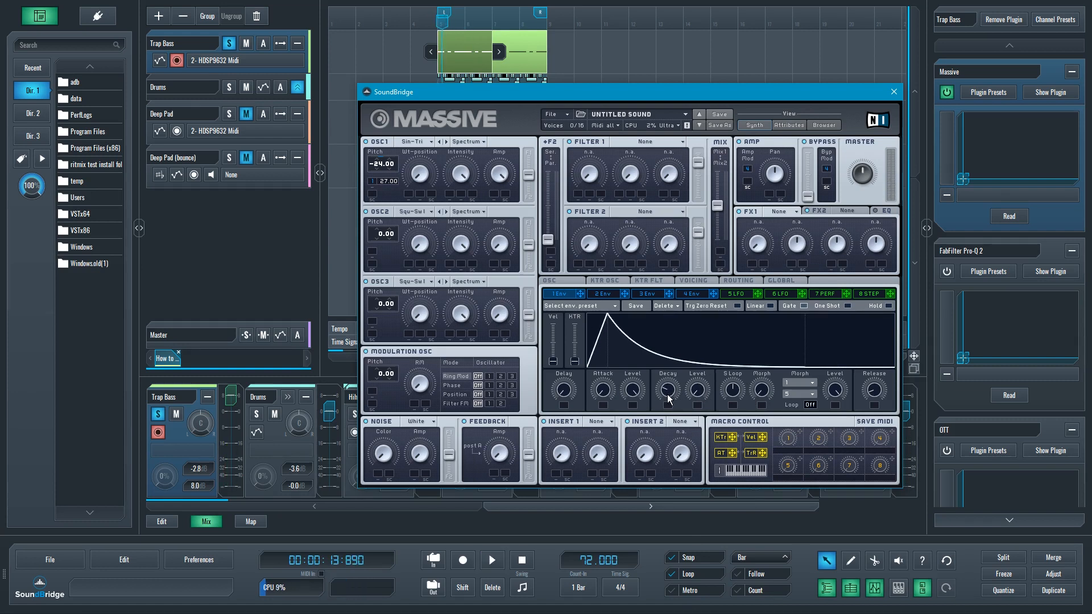
key(space)
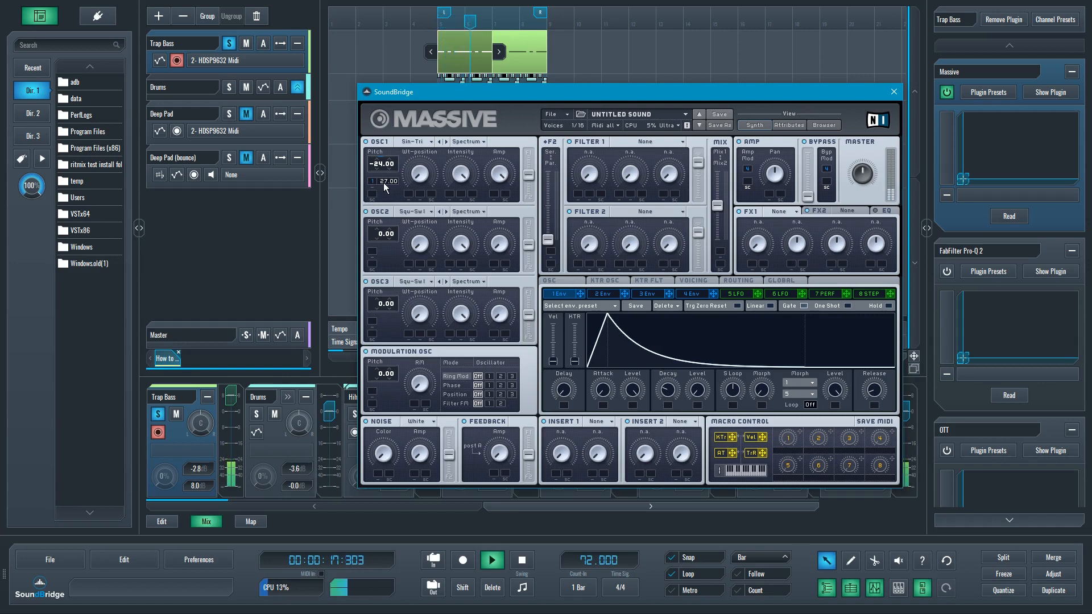
key(space)
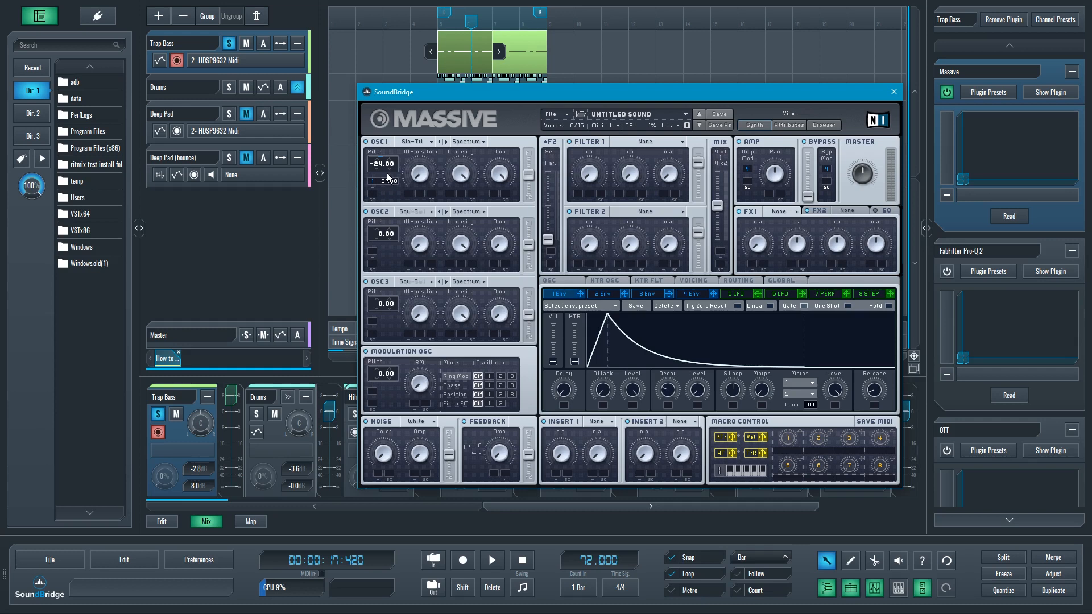
Reduce envelope 1's modulation amount on oscillator 1's pitch to 20.00, auditioning the bass loop
drag(386, 174, 385, 185)
key(space)
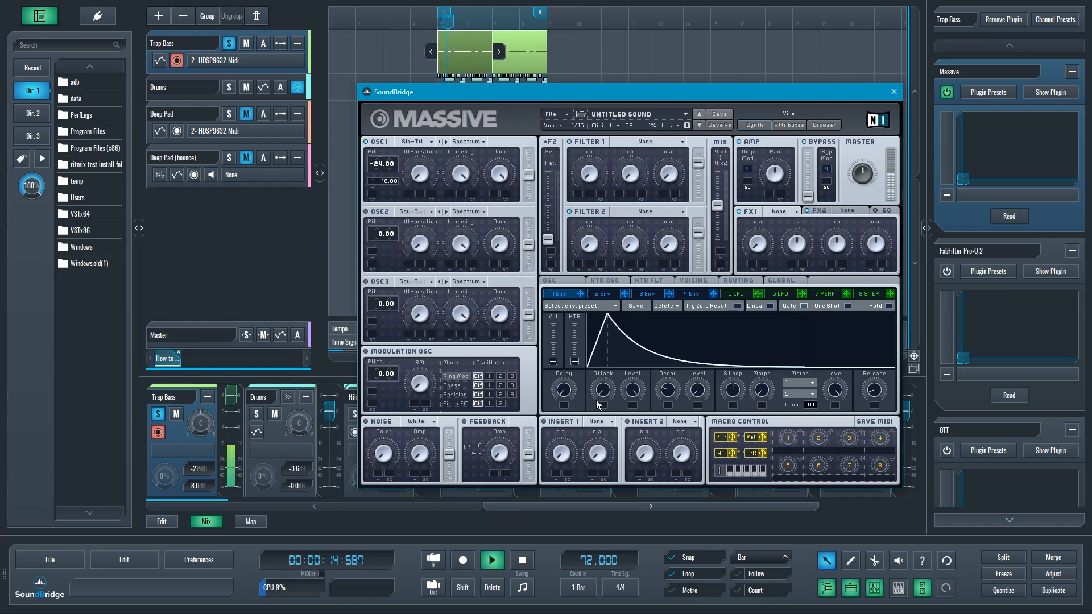
key(space)
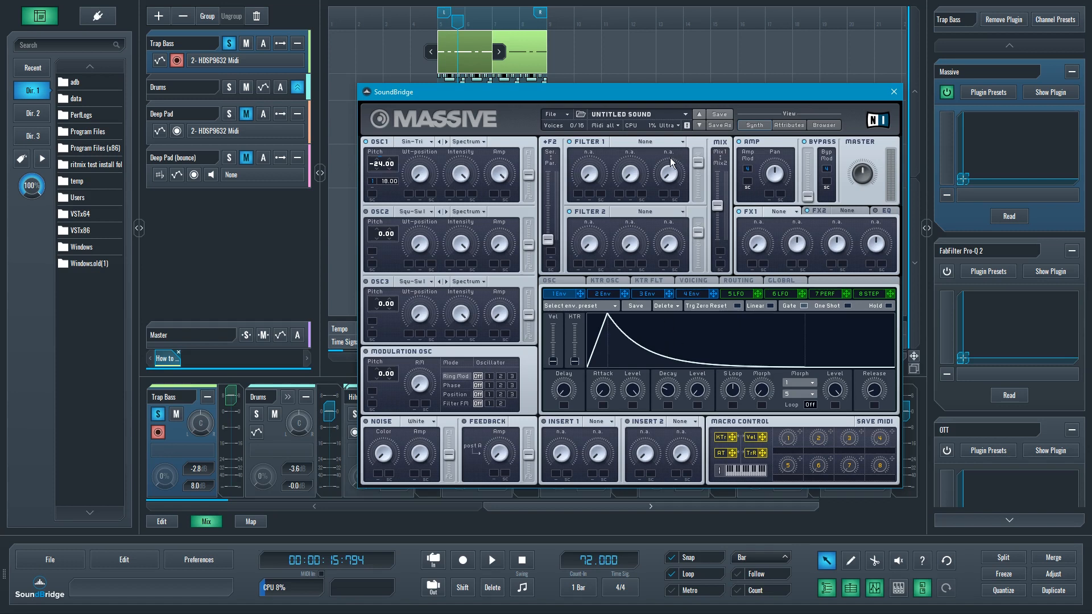
mouse_move(649, 94)
mouse_down()
mouse_move(632, 93)
mouse_move(646, 87)
mouse_up()
key(space)
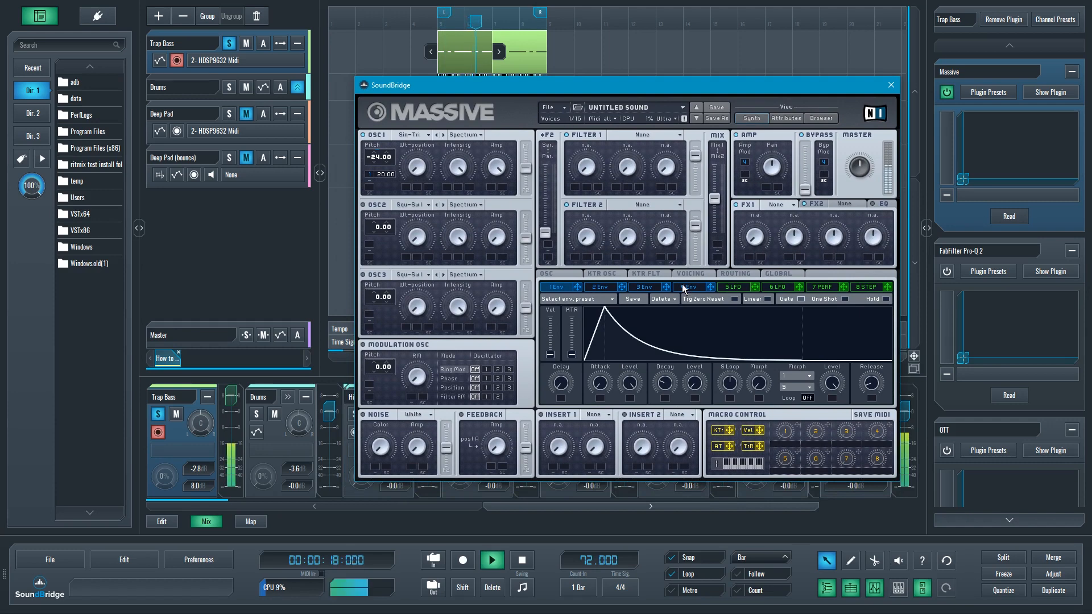
key(space)
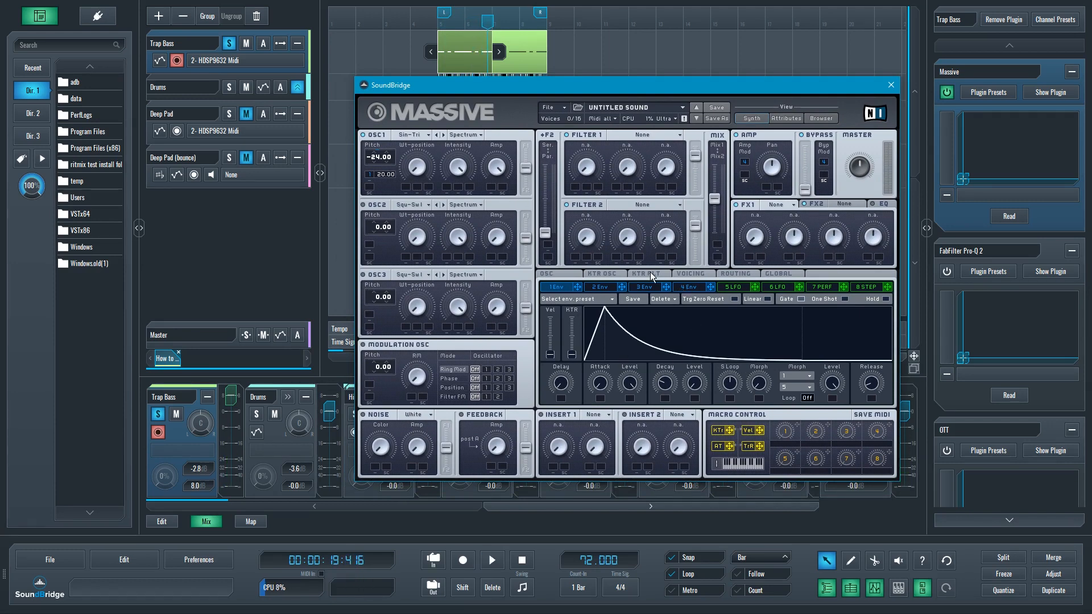
Review Massive's voicing and oscillator settings pages and play the bass loop
click(688, 274)
click(558, 276)
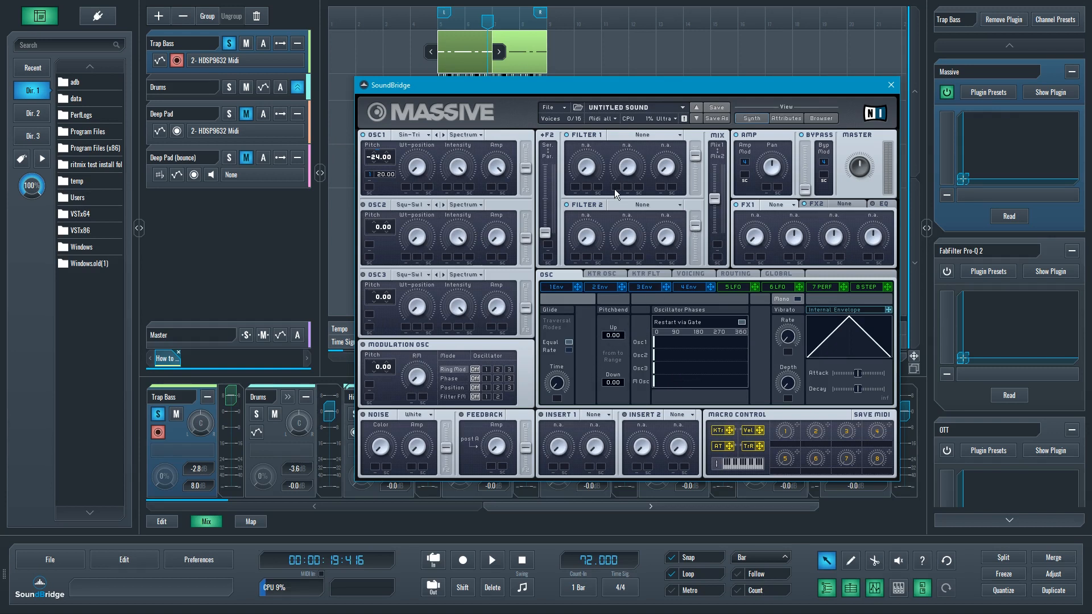
key(space)
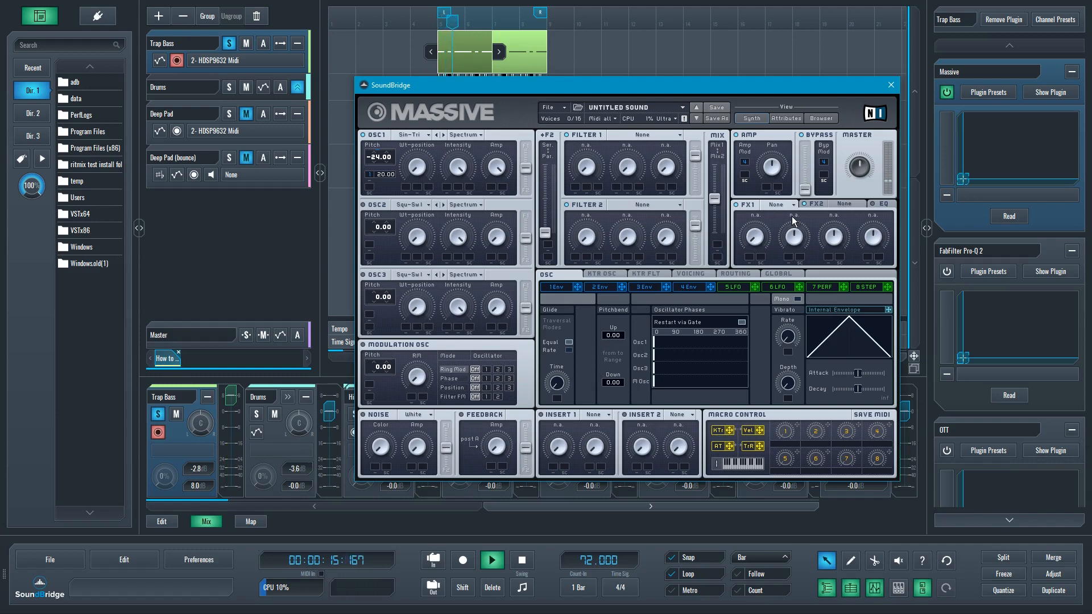
key(space)
Load the Classic Tube effect in FX1 and adjust its drive while auditioning the bass loop
click(778, 205)
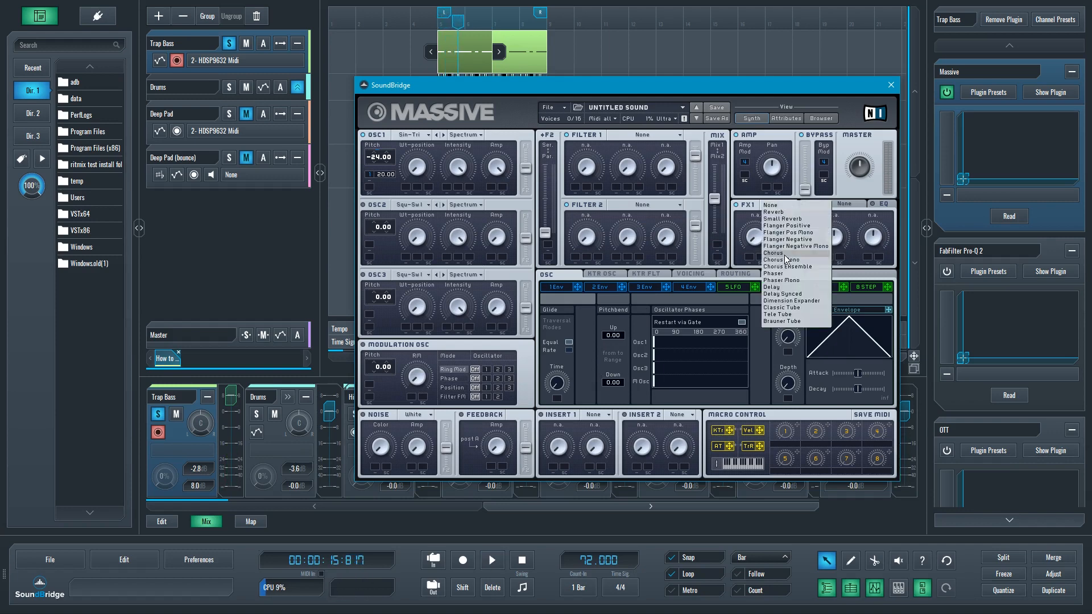
click(796, 308)
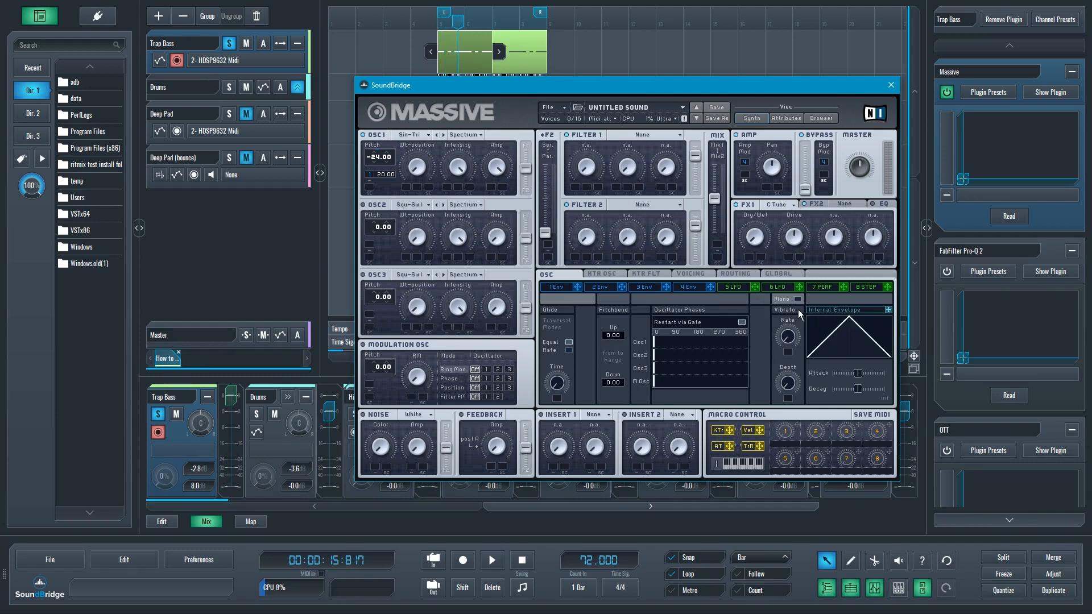
key(space)
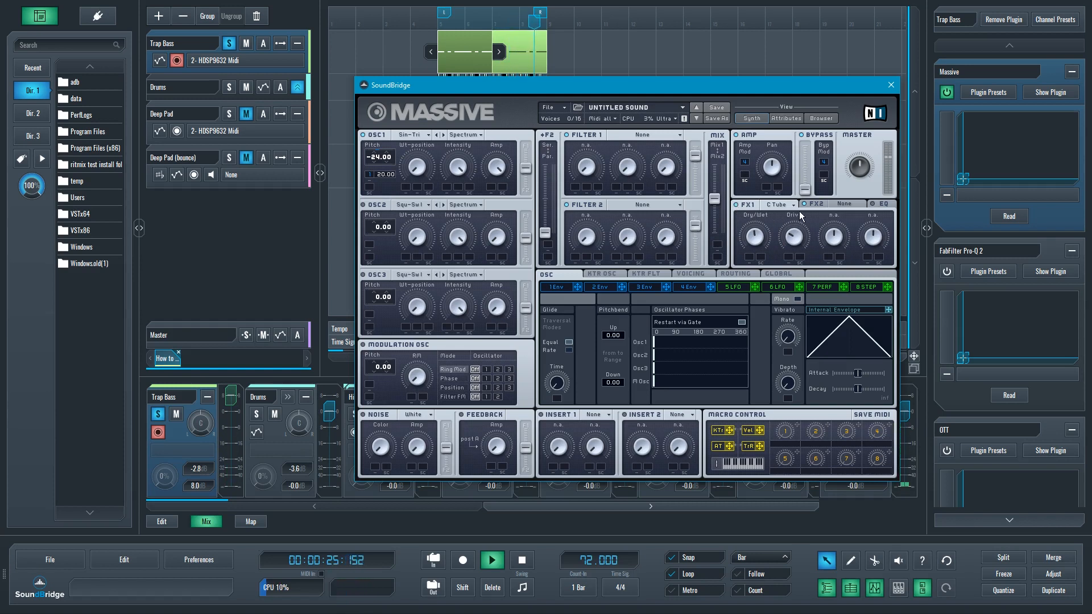
key(space)
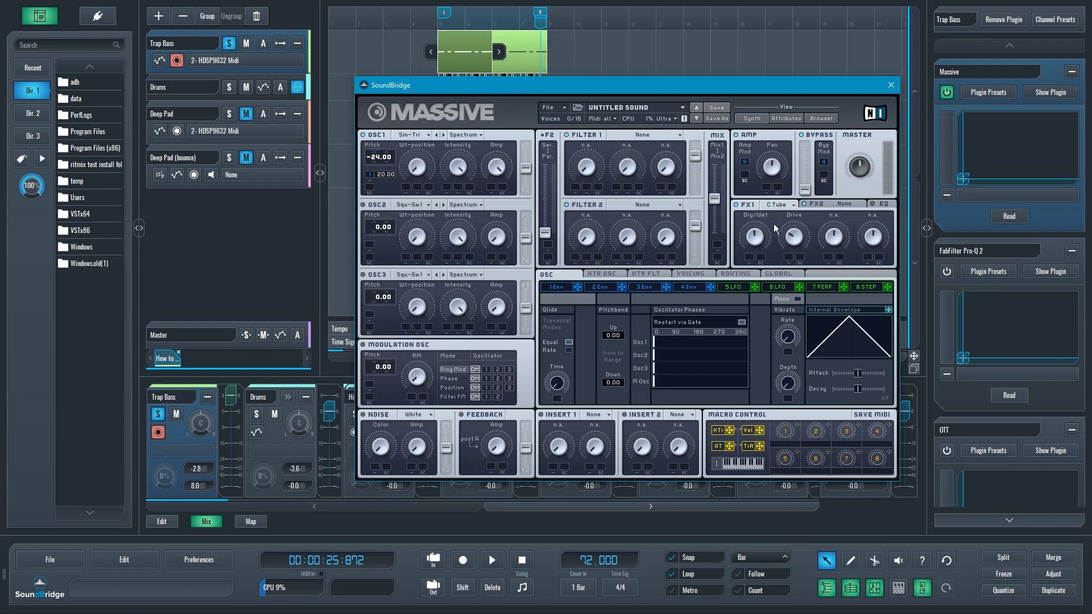
key(space)
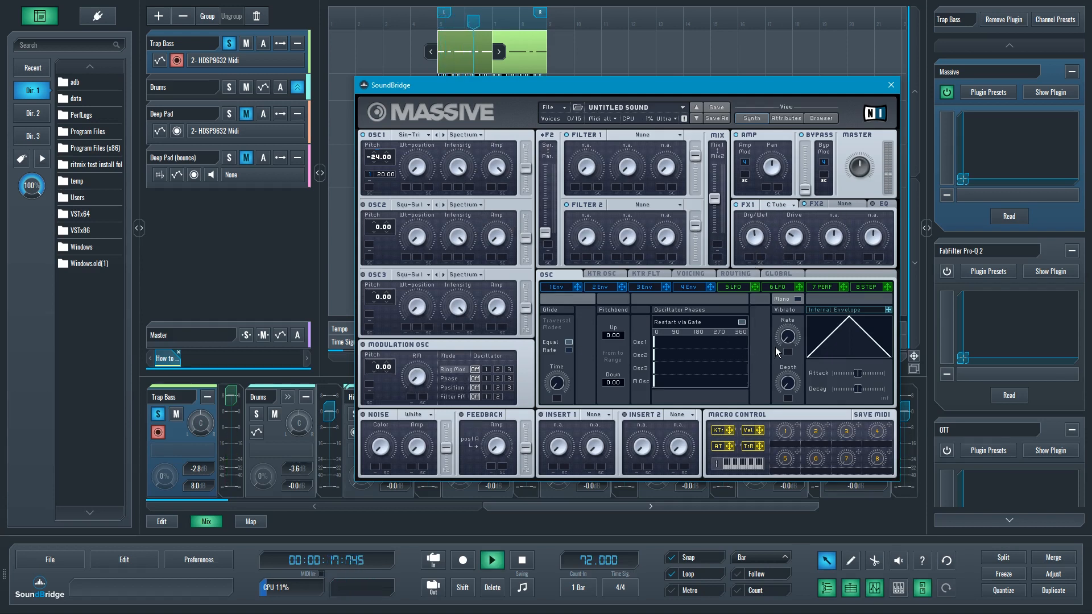
key(space)
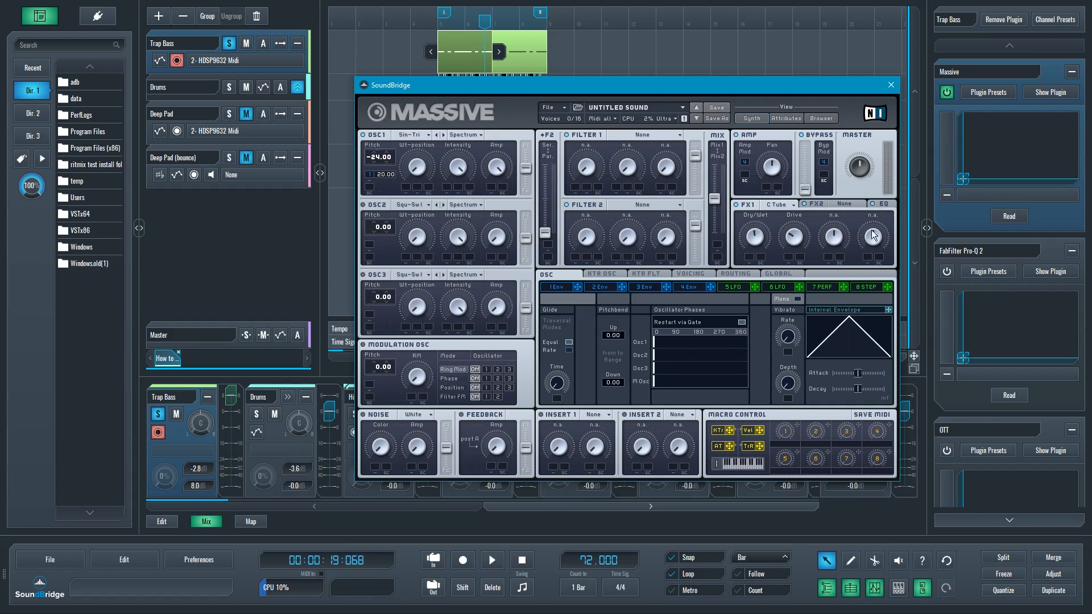
Adjust the High Shelf of Massive's EQ and play the bass loop to hear it
click(882, 205)
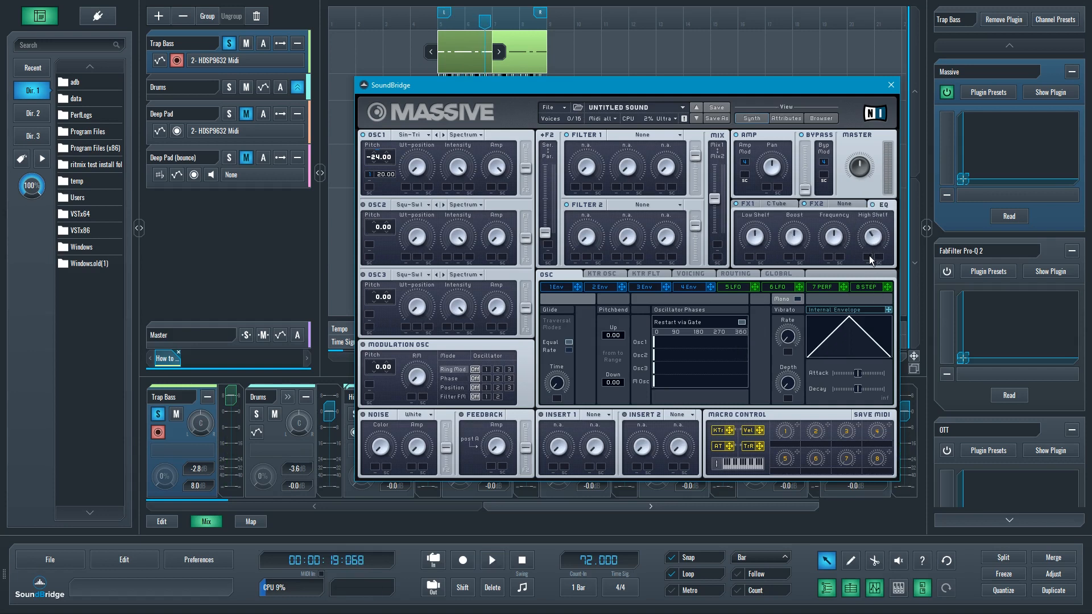
key(space)
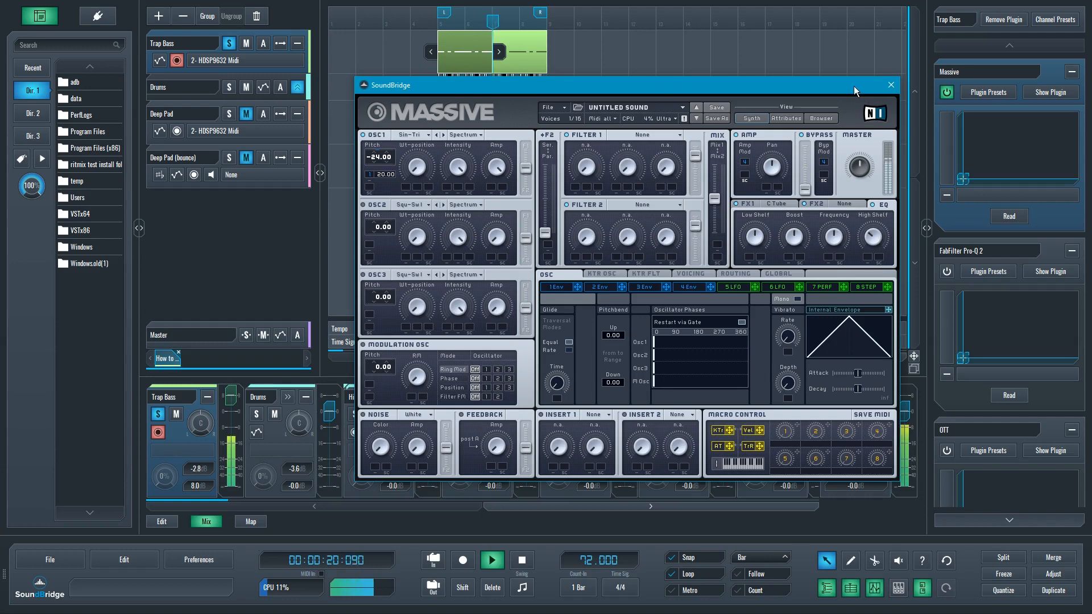
drag(855, 87, 846, 82)
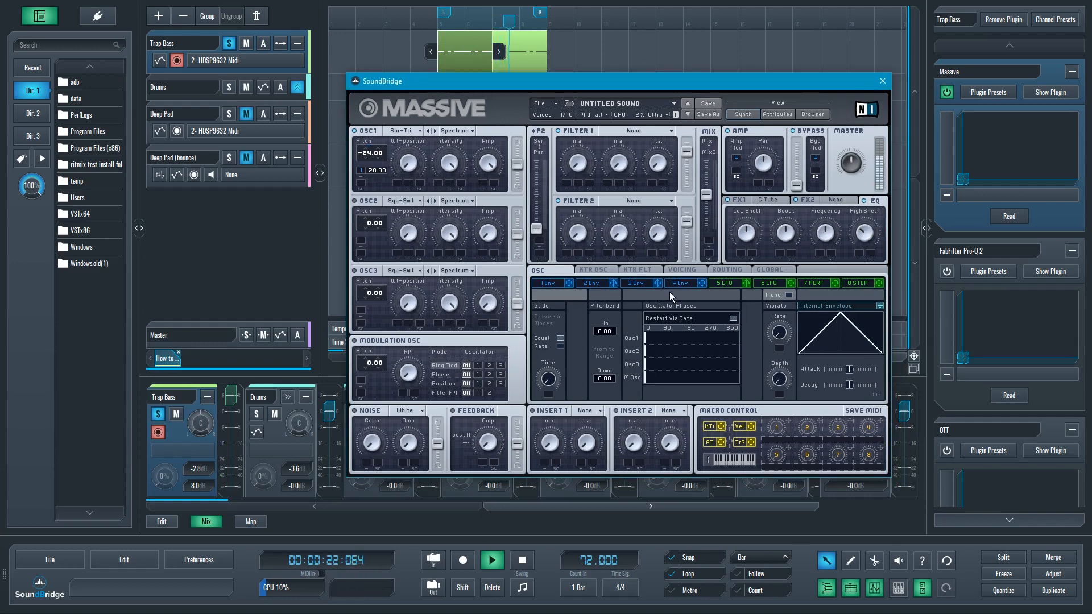
Shape Massive's envelope 4 by shortening the attack slightly and adjusting its decay, decay level and release
key(space)
click(691, 283)
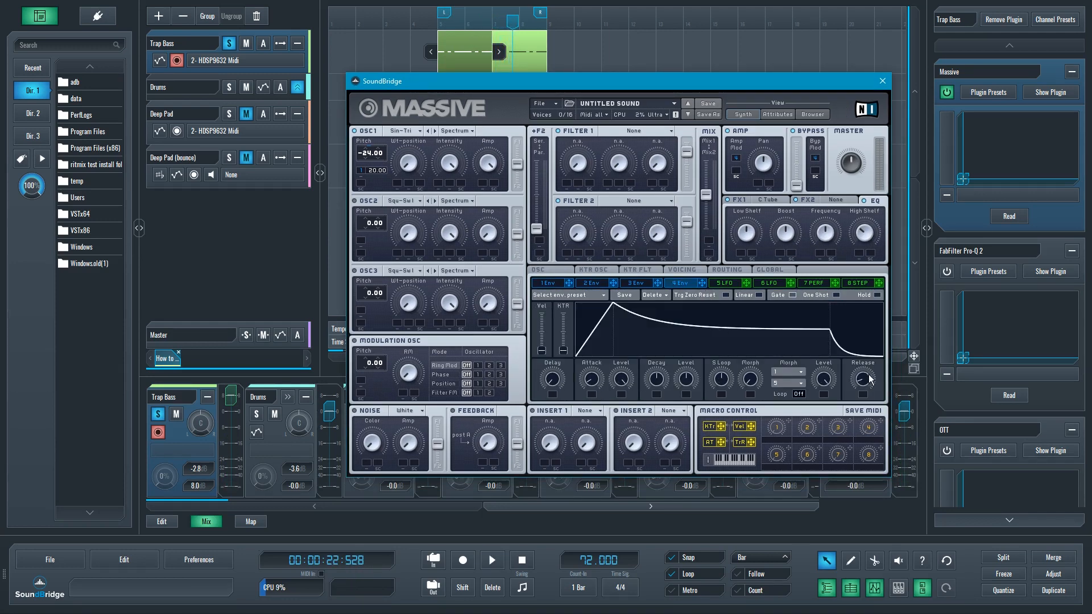
drag(869, 379, 871, 376)
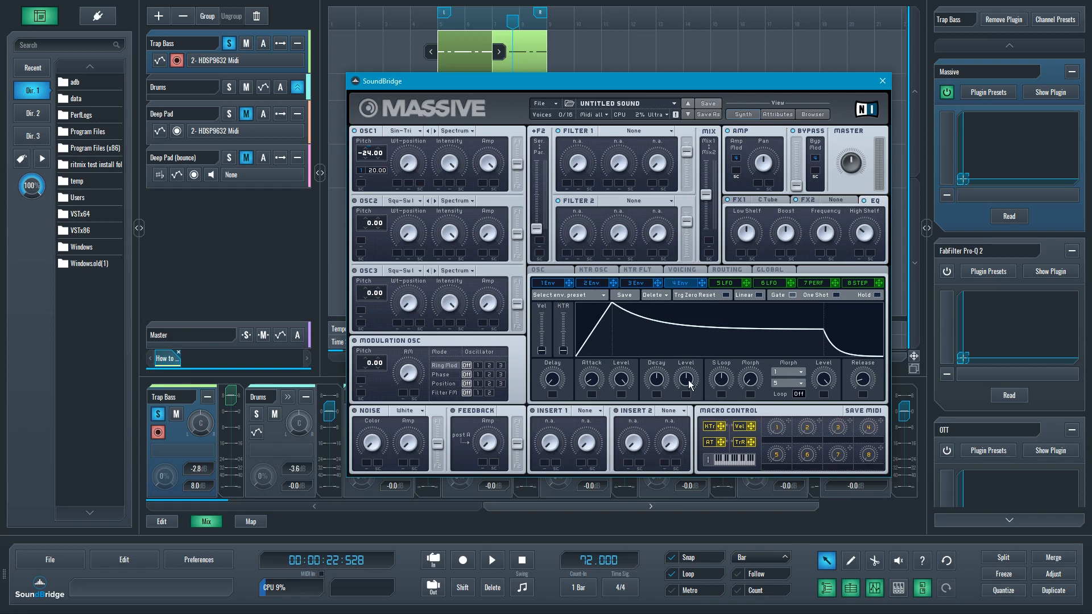
drag(689, 384, 689, 384)
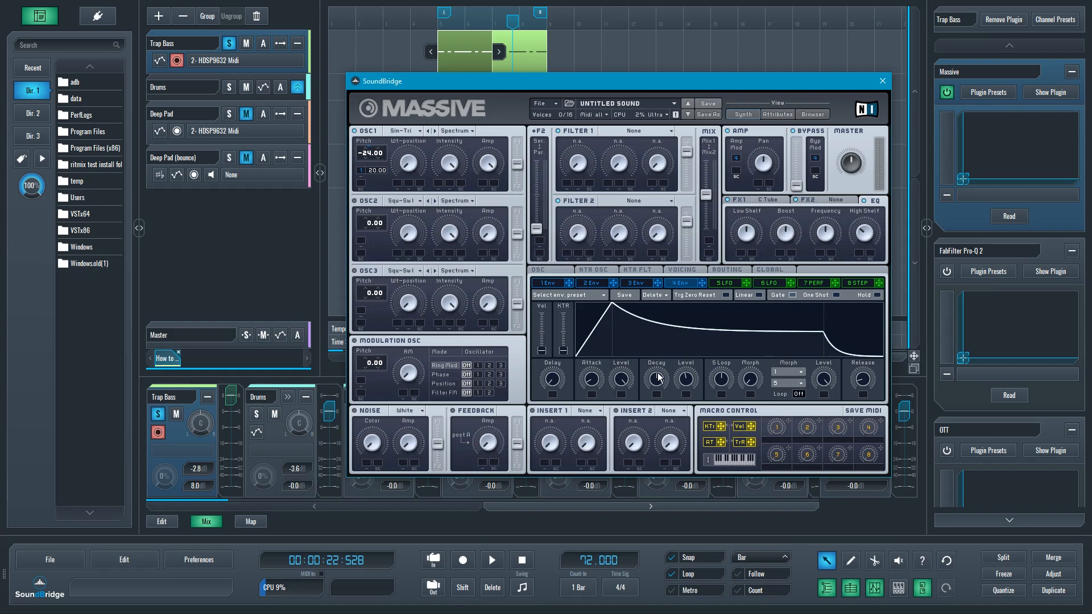
drag(598, 377, 593, 383)
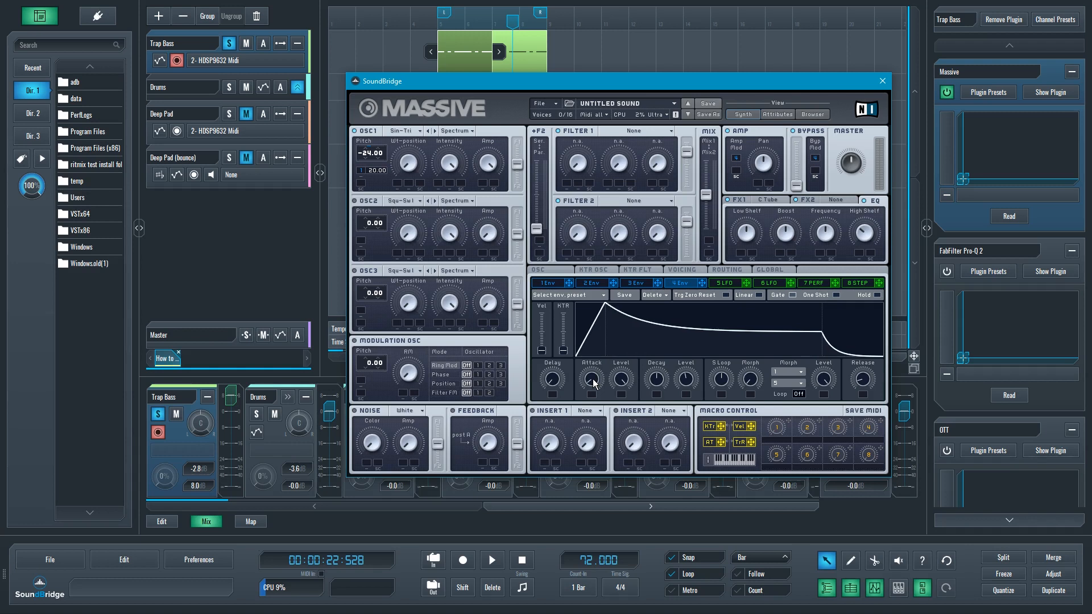
drag(687, 382, 663, 382)
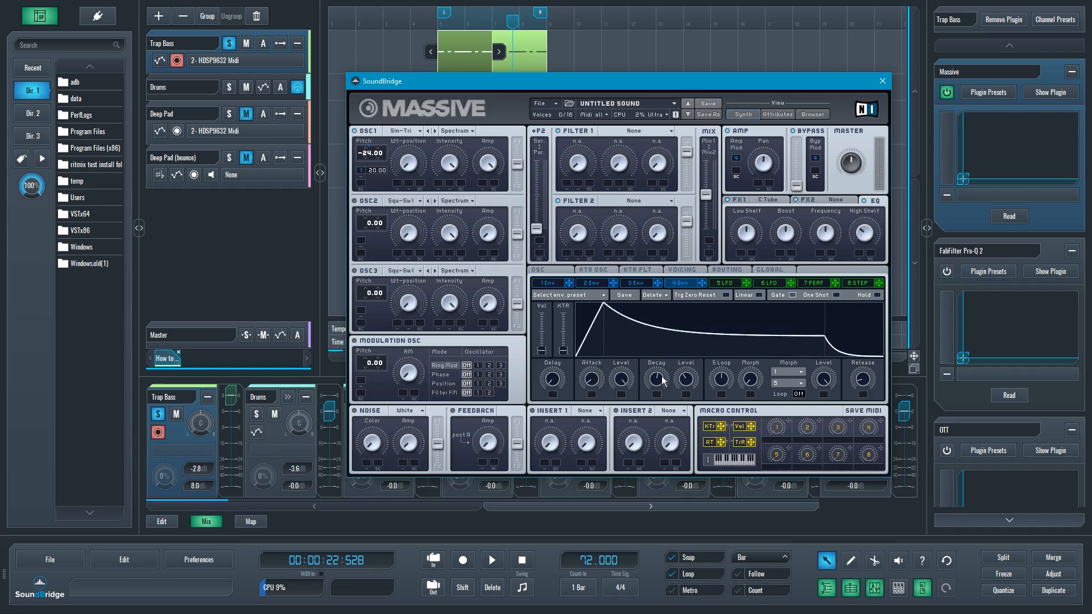
key(space)
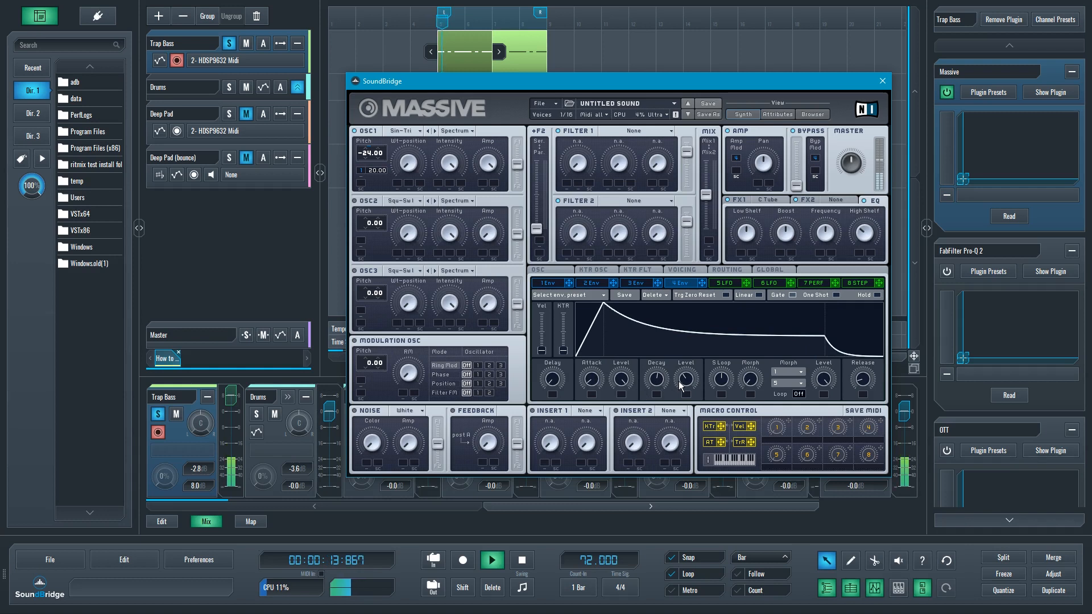
Lengthen the release of envelope 4 and audition the bass loop
mouse_move(864, 380)
mouse_down()
mouse_move(869, 373)
mouse_move(865, 388)
mouse_up()
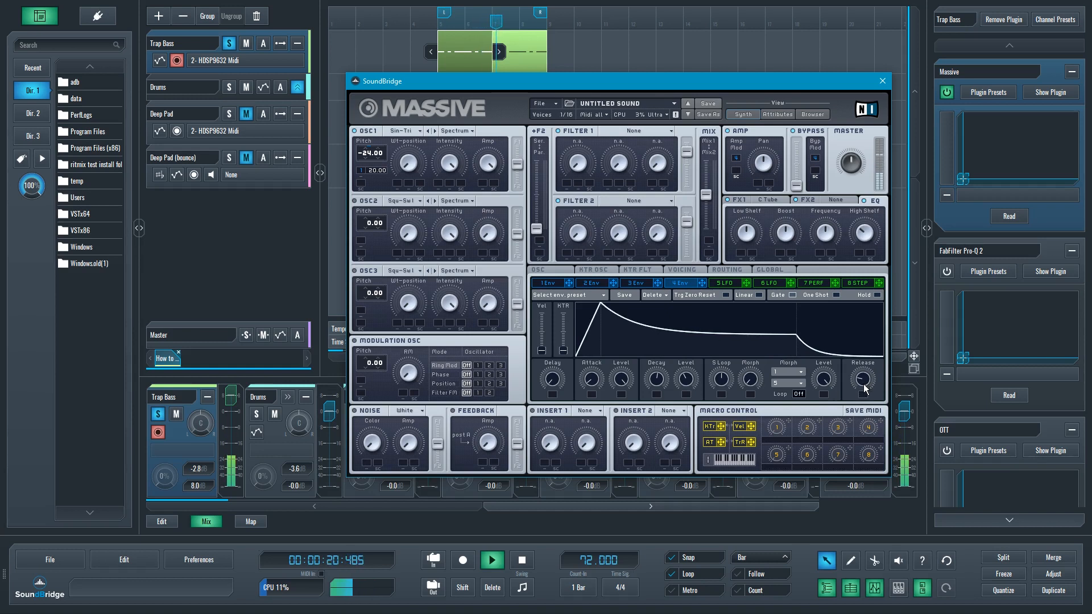
key(space)
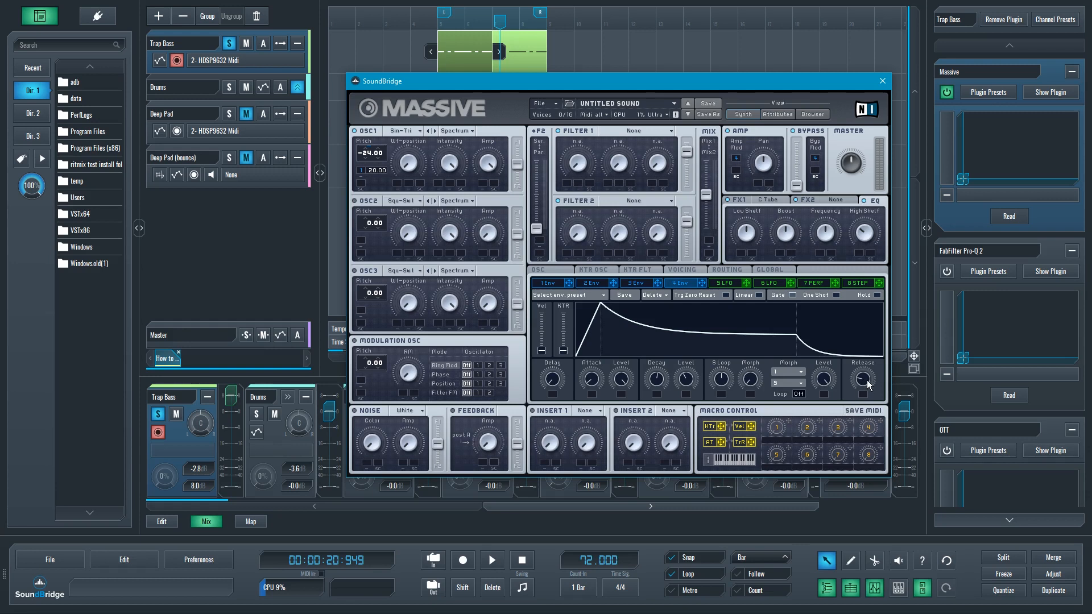
drag(865, 382, 865, 380)
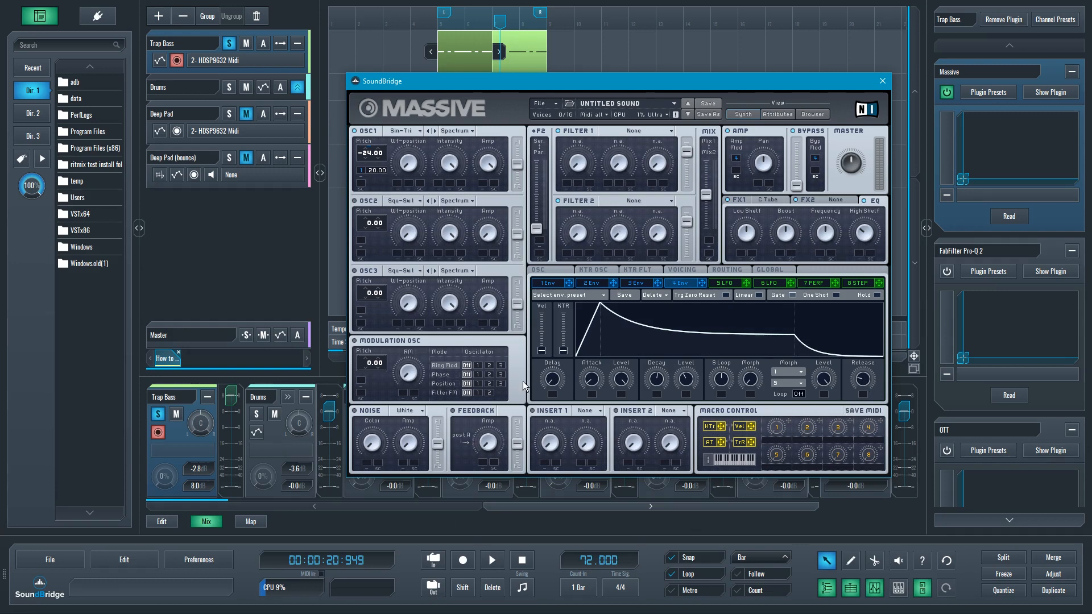
key(space)
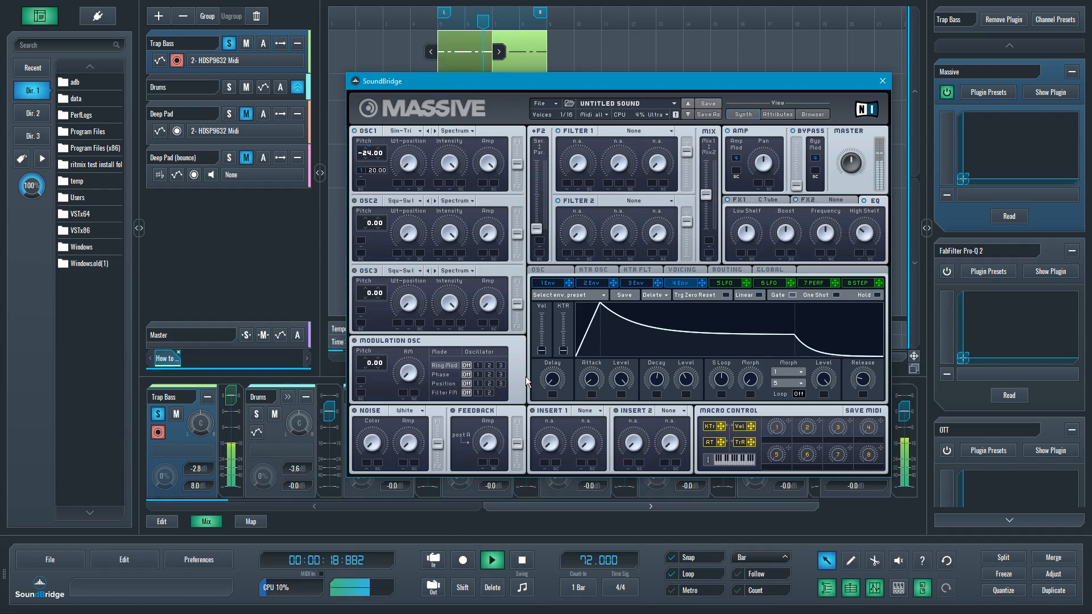
key(space)
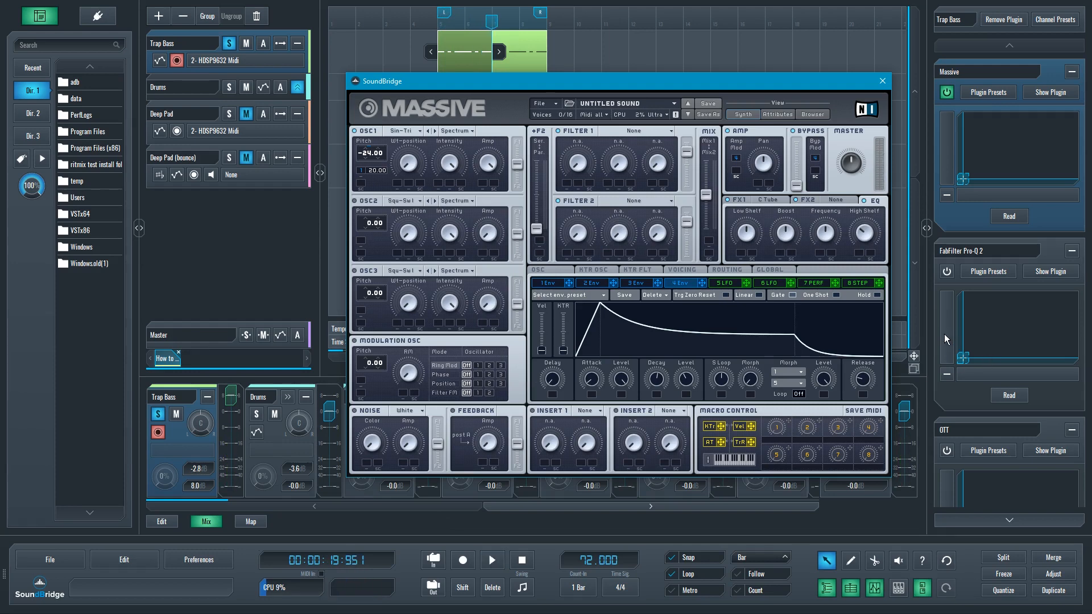
Enable the OTT compressor on the Trap Bass track and set its In Gain to -1.3 dB while playing the loop
drag(841, 81, 824, 69)
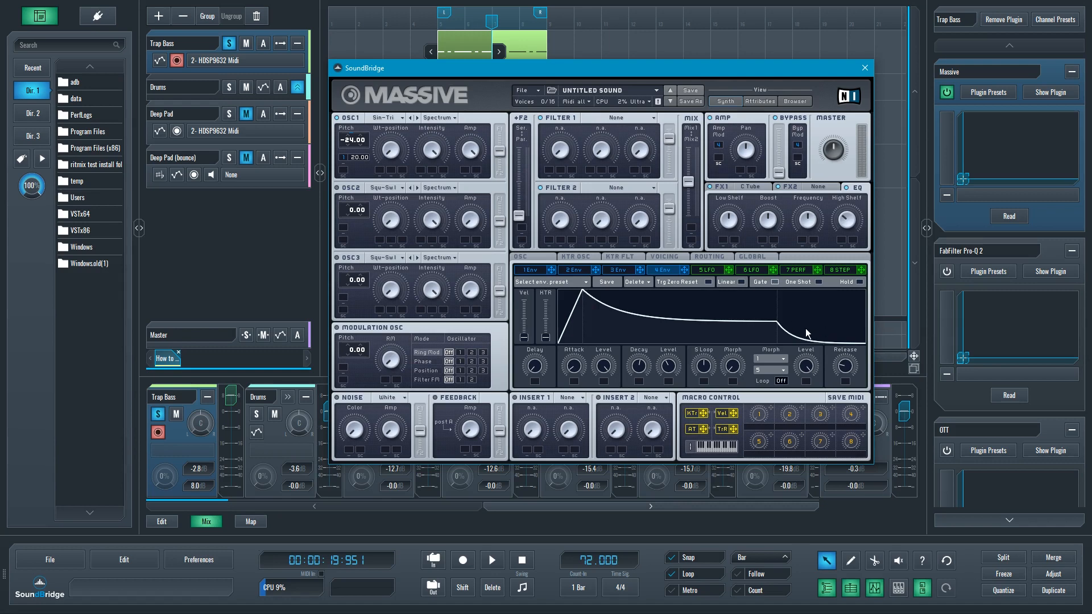
click(971, 435)
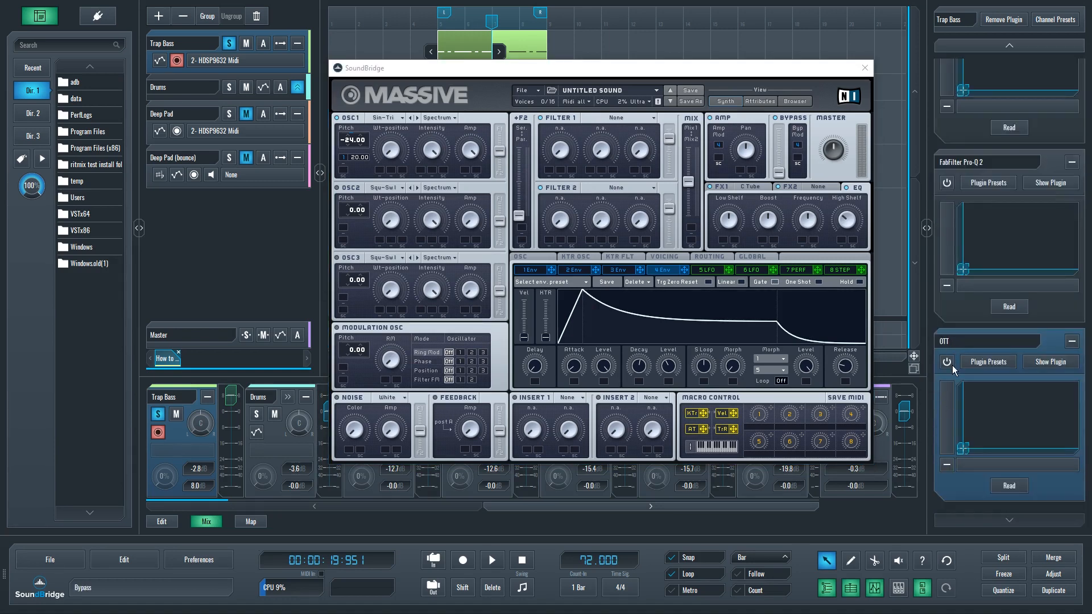
click(948, 363)
drag(570, 213, 614, 159)
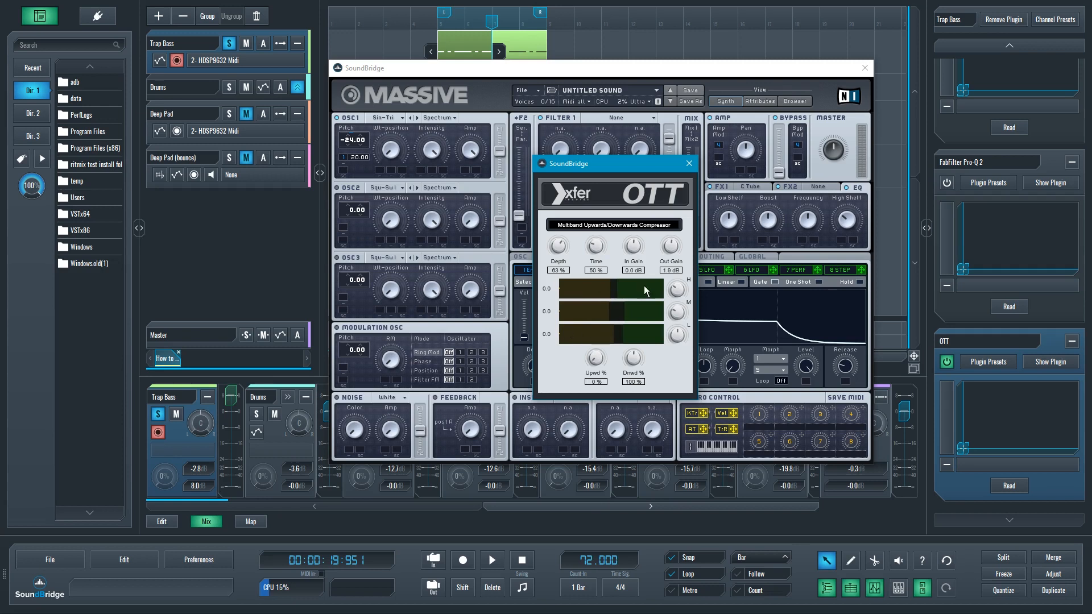
key(space)
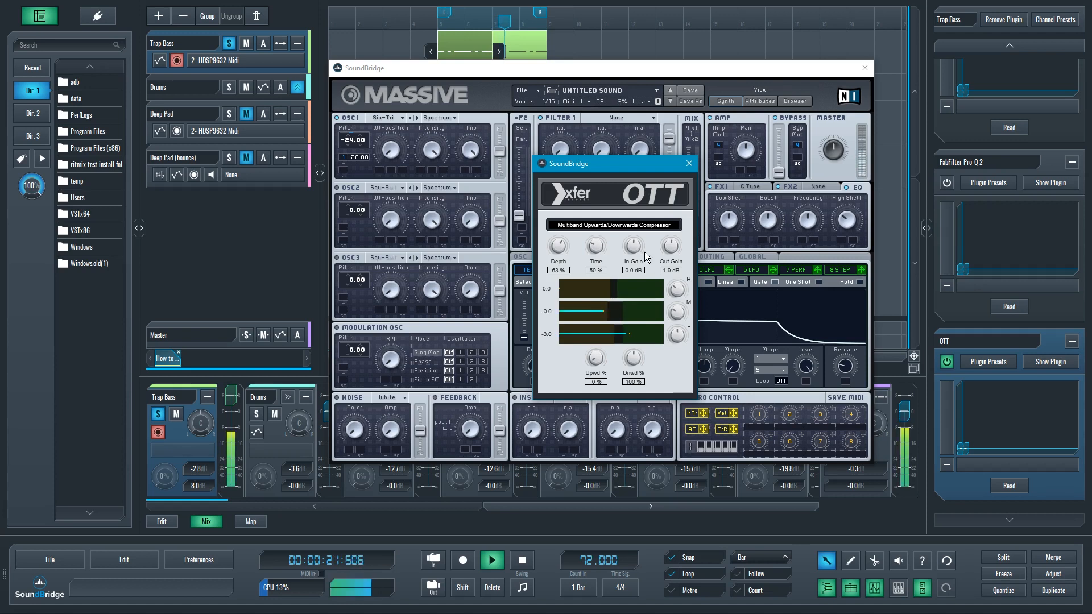
mouse_move(634, 246)
mouse_down()
mouse_move(636, 261)
mouse_move(640, 252)
mouse_up()
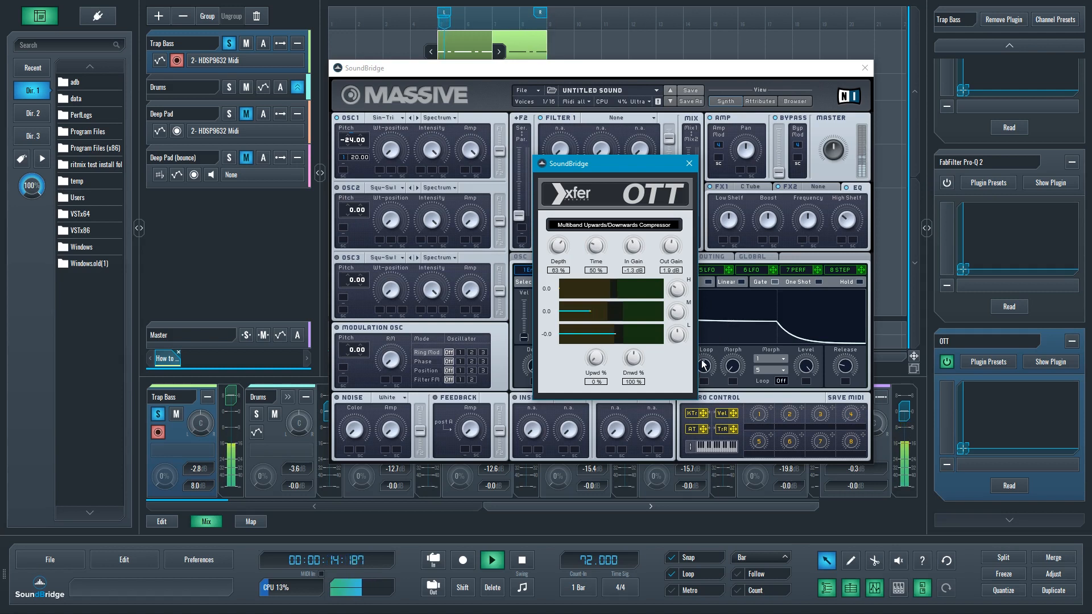
key(space)
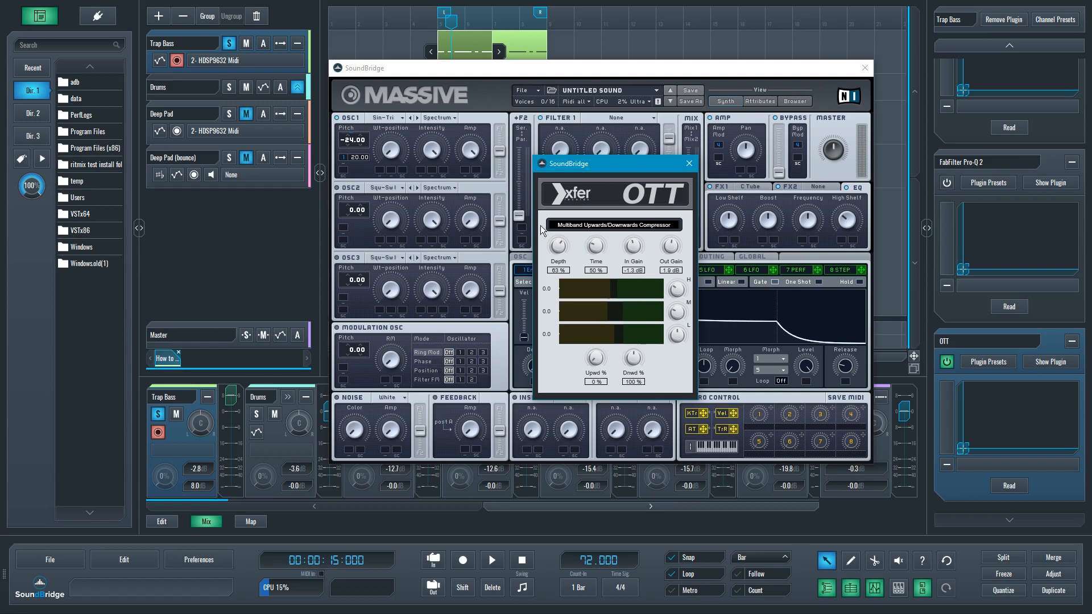
Move Massive's window aside, unsolo the Trap Bass track and play the bass together with the drums
drag(527, 67, 538, 259)
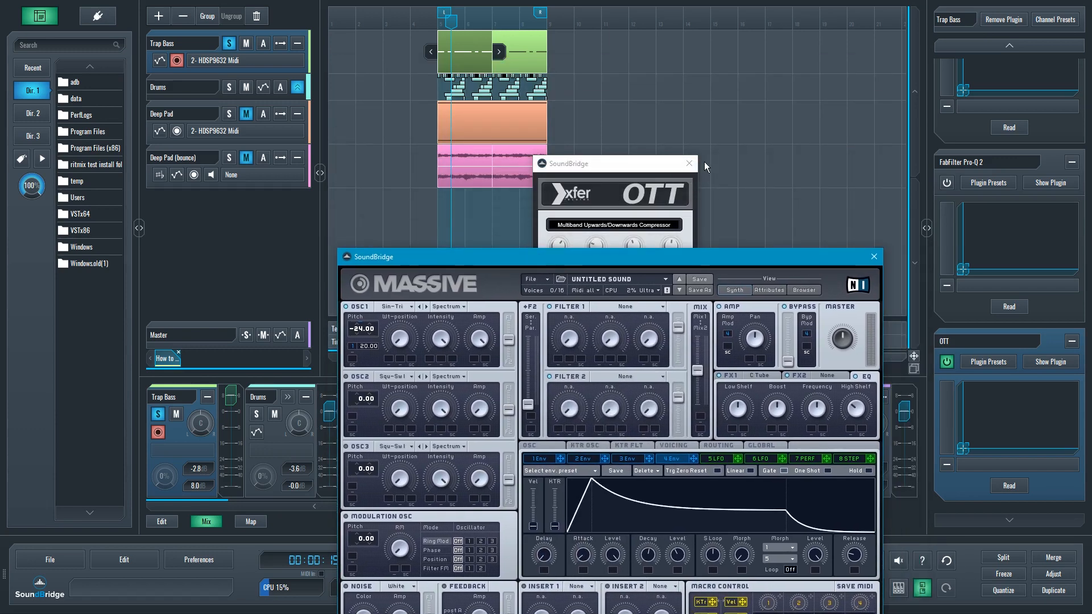
drag(770, 257, 1012, 105)
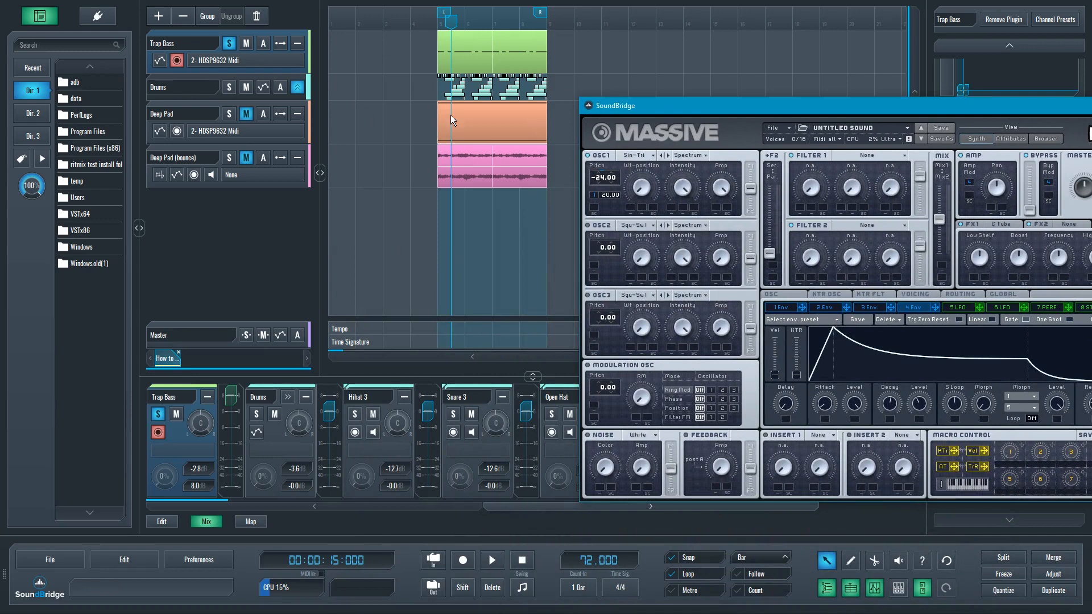
click(385, 274)
key(space)
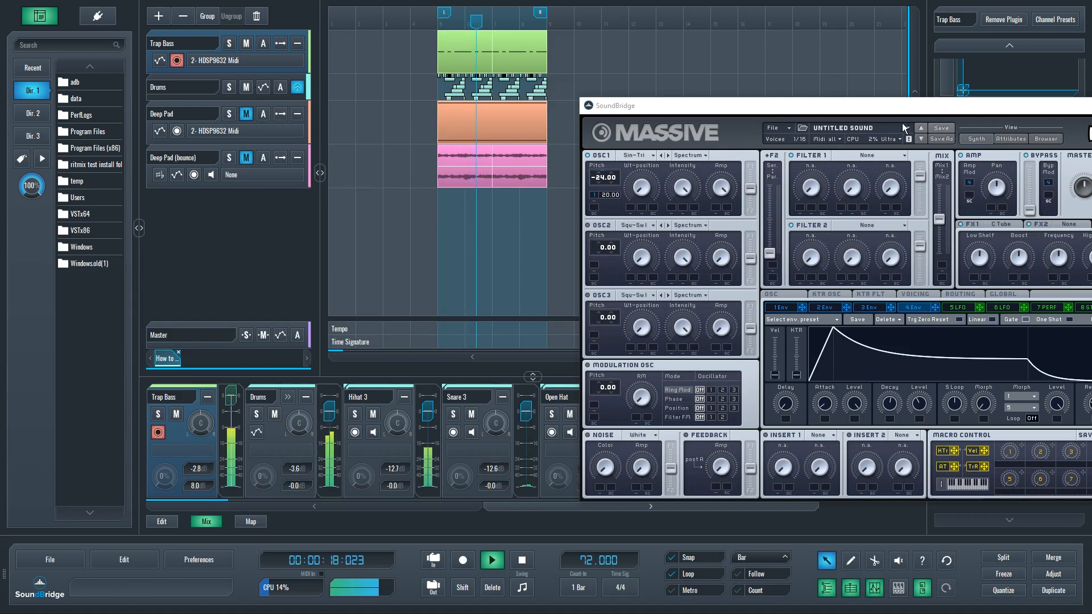
drag(828, 99, 725, 77)
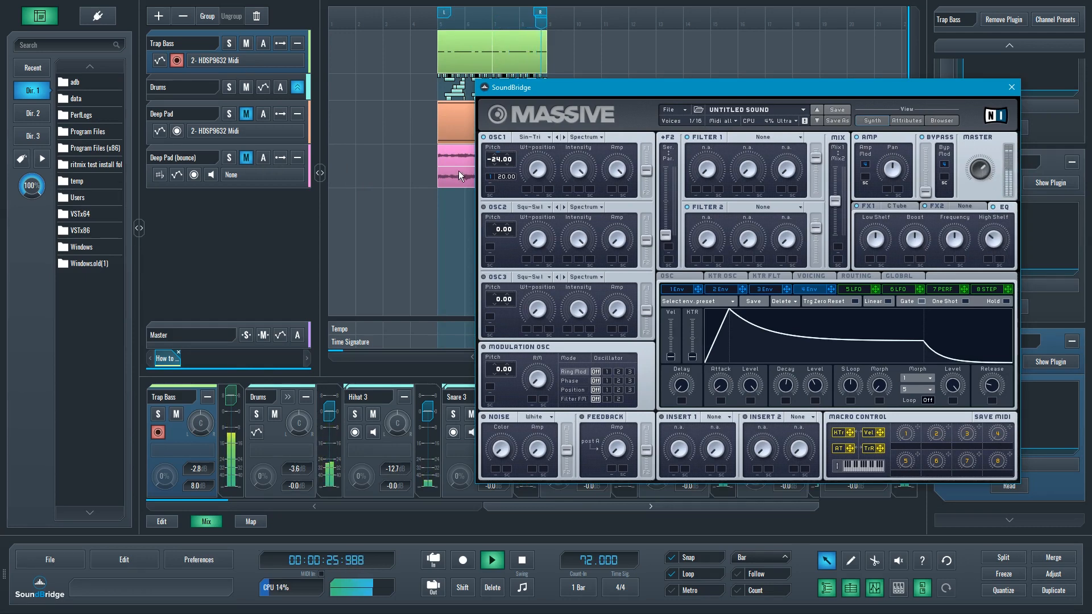
Unmute the Deep Pad (bounce) track, lower its volume to -2.56 dB and close Massive's window
click(246, 159)
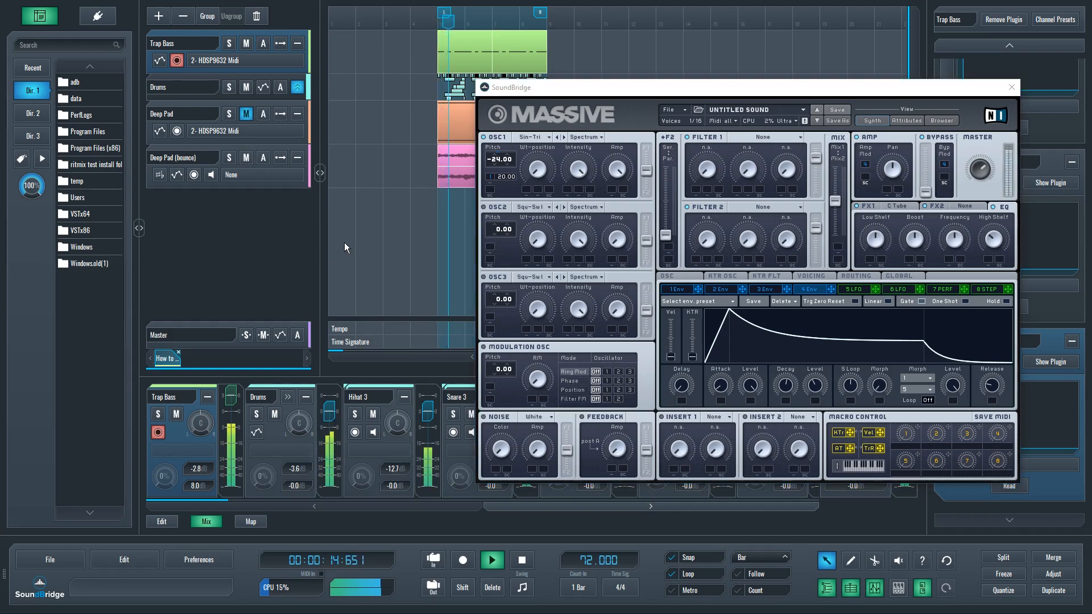
click(189, 155)
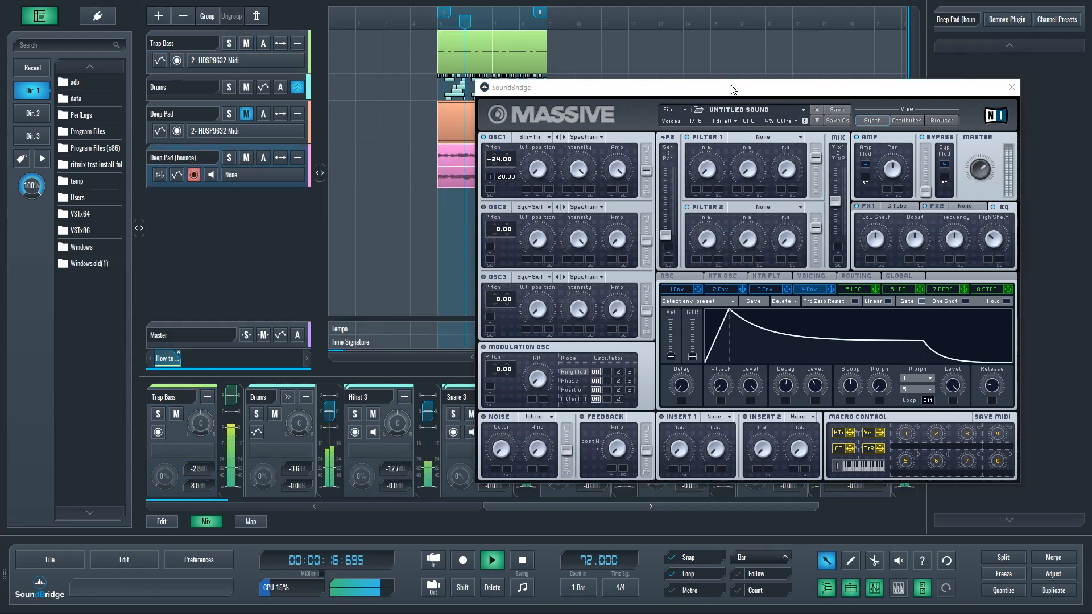
drag(730, 86, 285, 3)
click(776, 507)
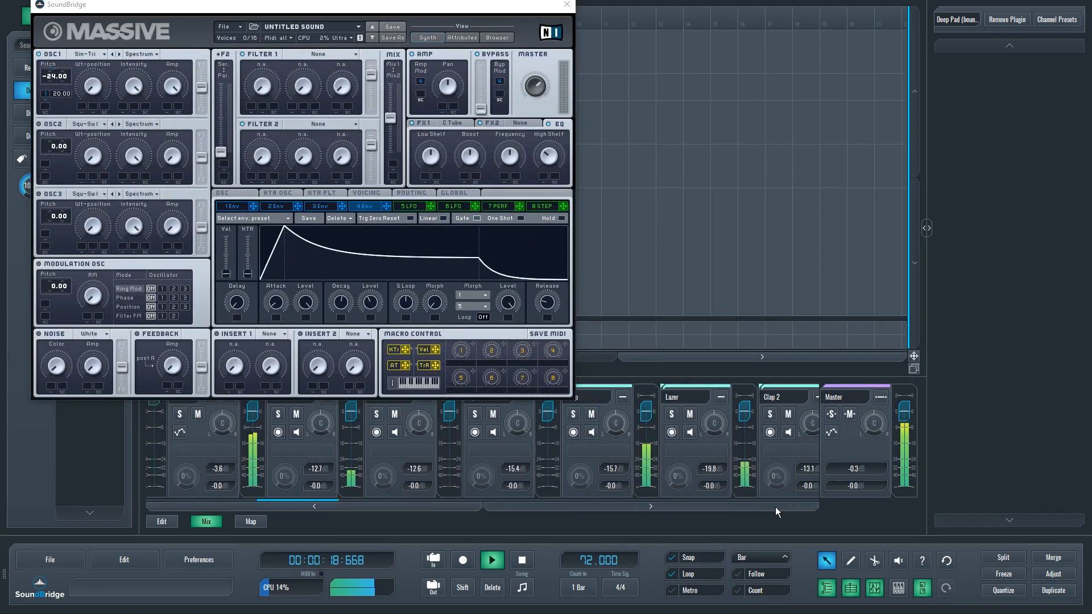
click(777, 506)
drag(805, 410, 806, 418)
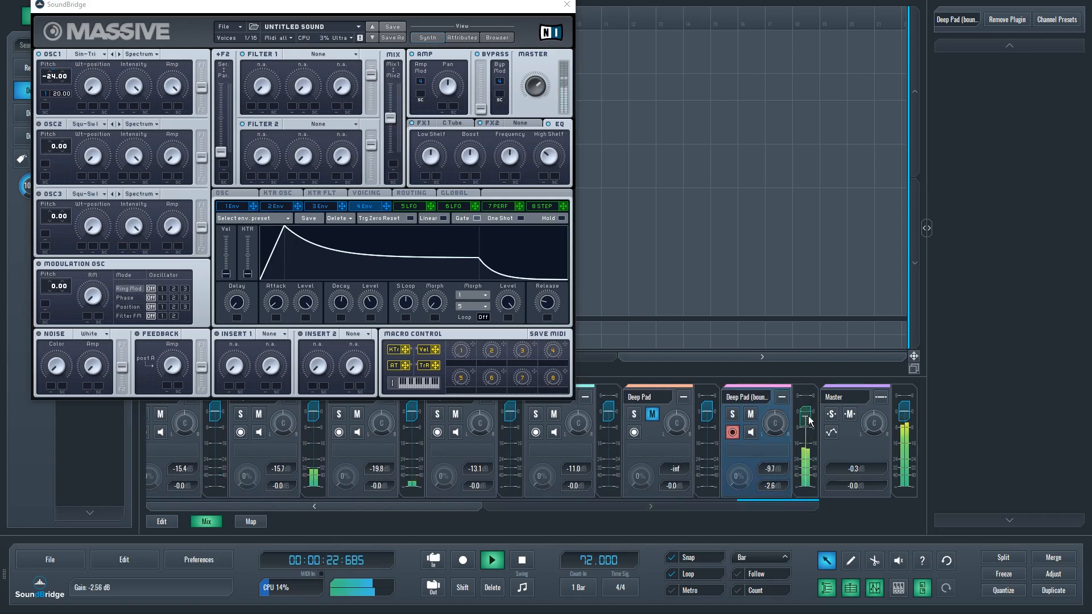
drag(543, 7, 669, 88)
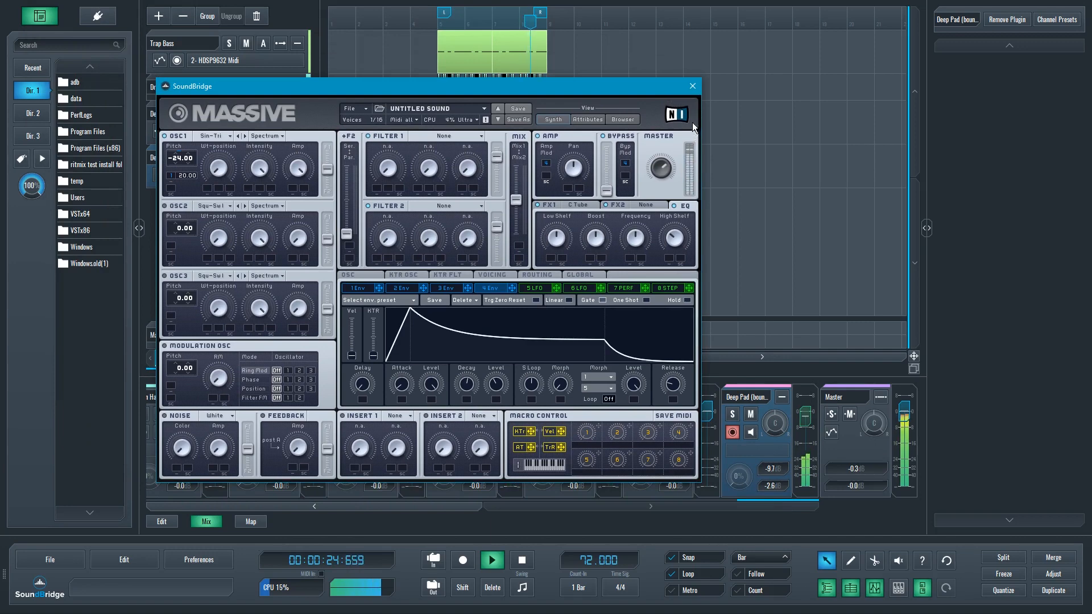
click(692, 86)
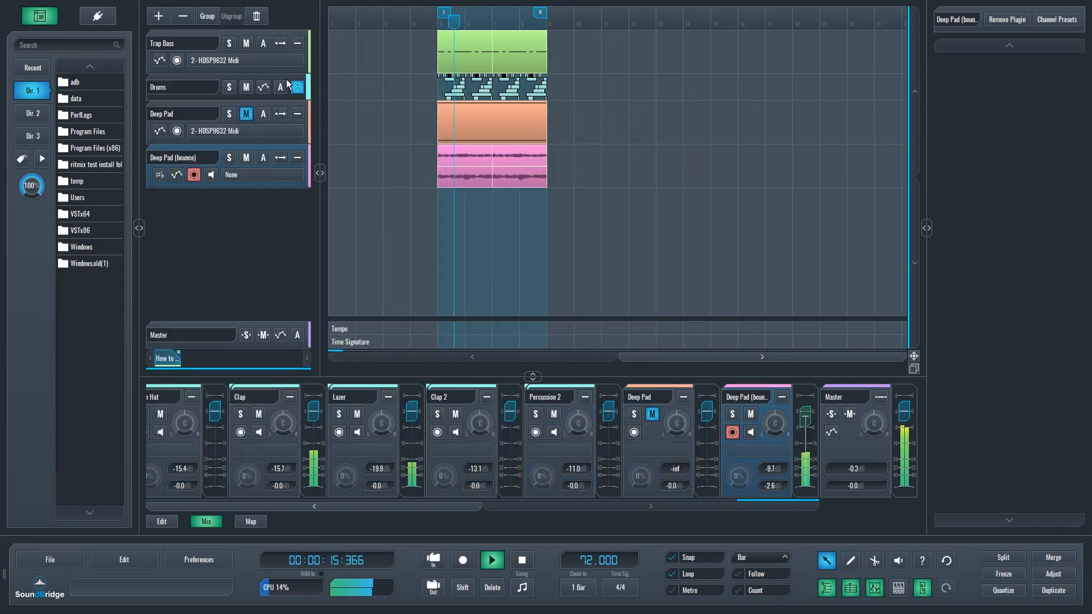
Reopen Massive from the Trap Bass track and adjust oscillator 1's Wt-position while auditioning the full mix
click(192, 39)
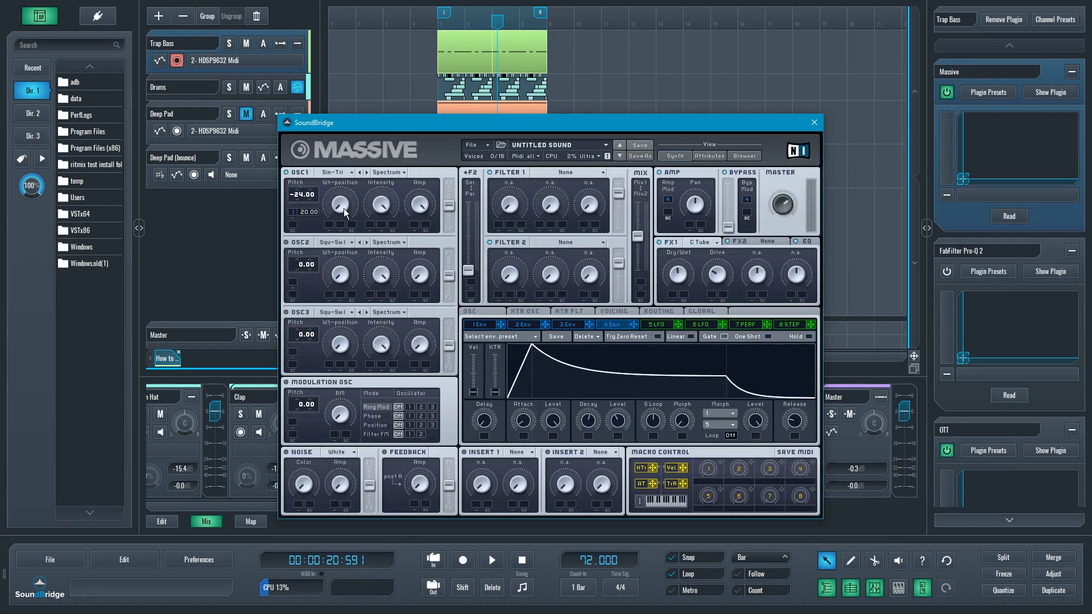
drag(345, 207, 349, 225)
key(space)
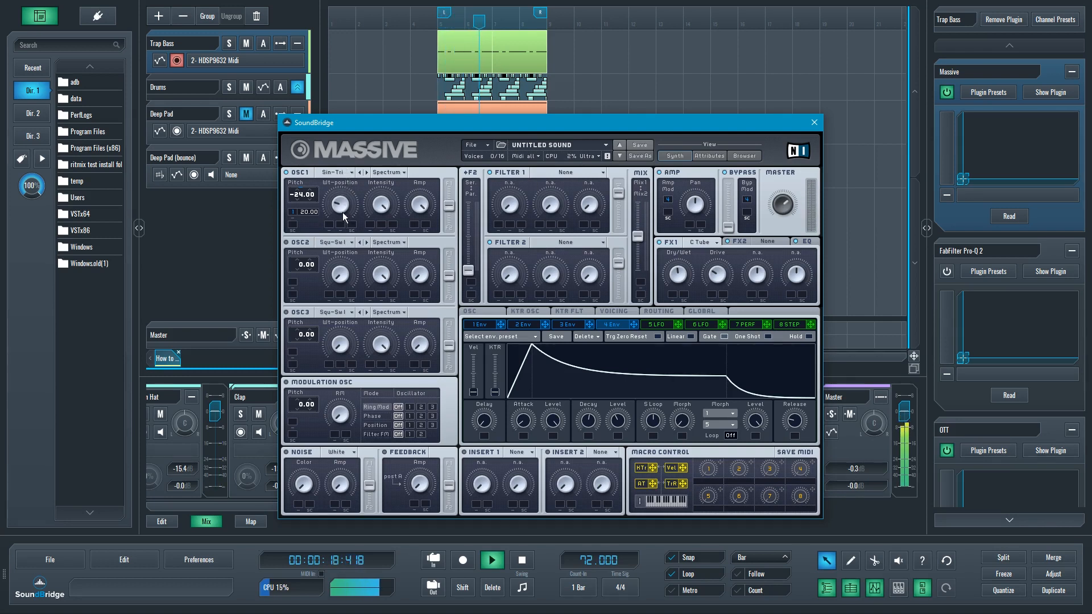
mouse_move(342, 209)
mouse_down()
mouse_move(357, 304)
mouse_move(339, 204)
mouse_up()
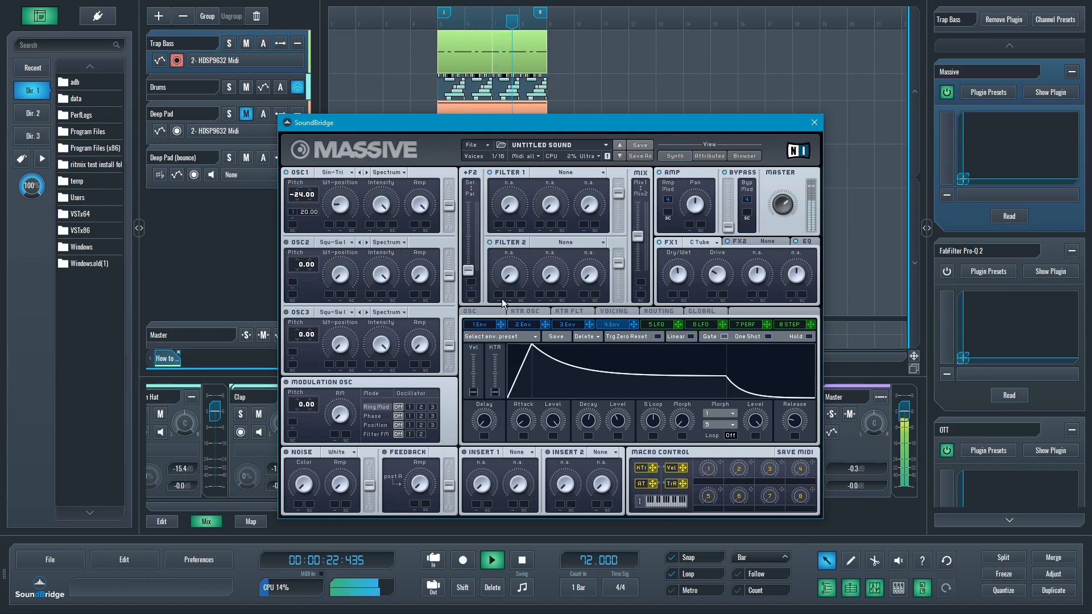
key(space)
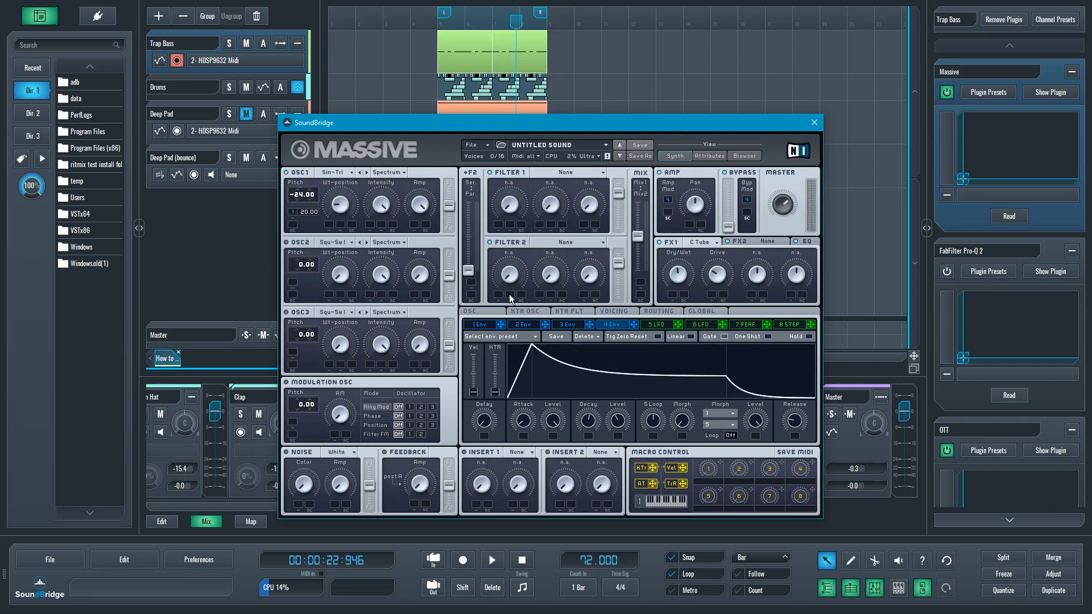